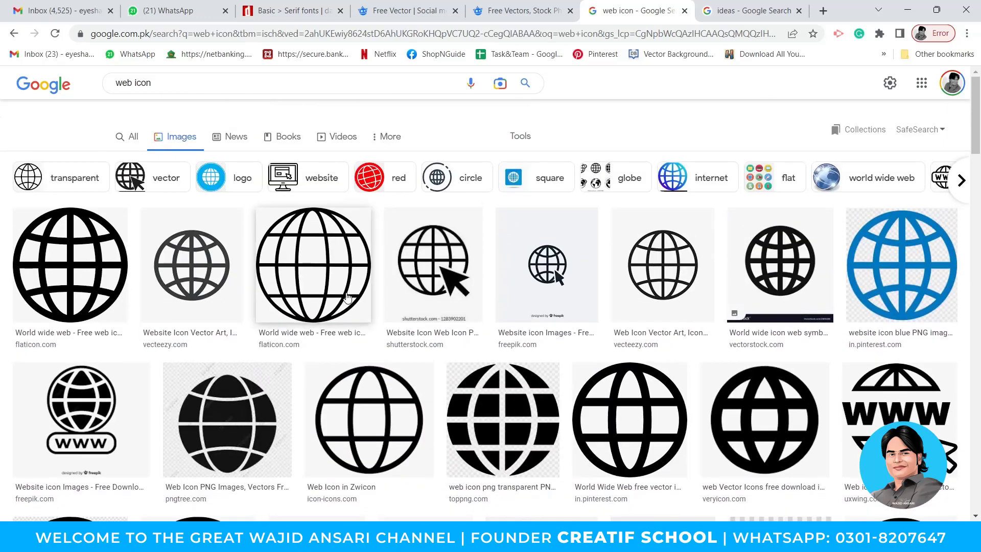
# Copy the grey Vecteezy globe image from Google Images and paste it into Untitled-1.
pyautogui.click(94, 255)
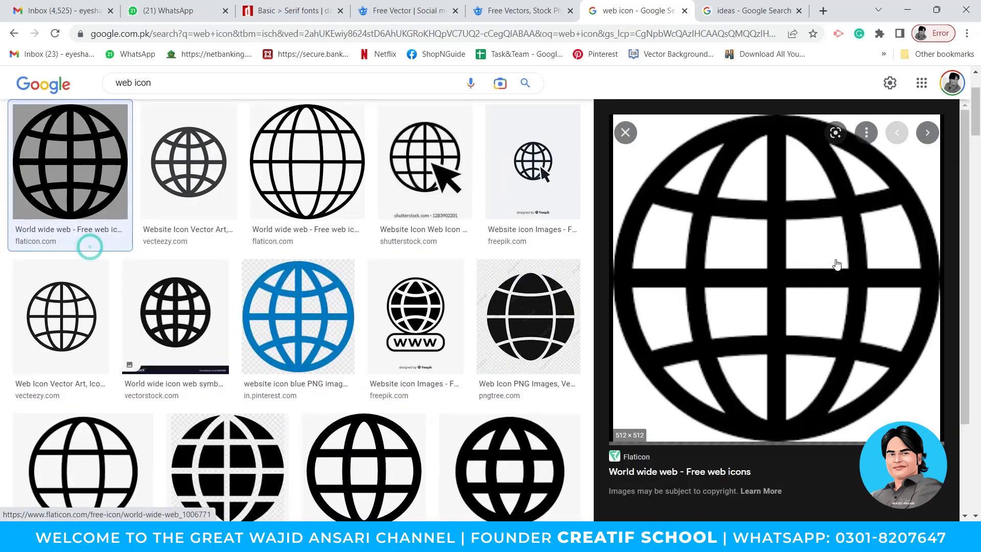
pyautogui.rightClick(763, 230)
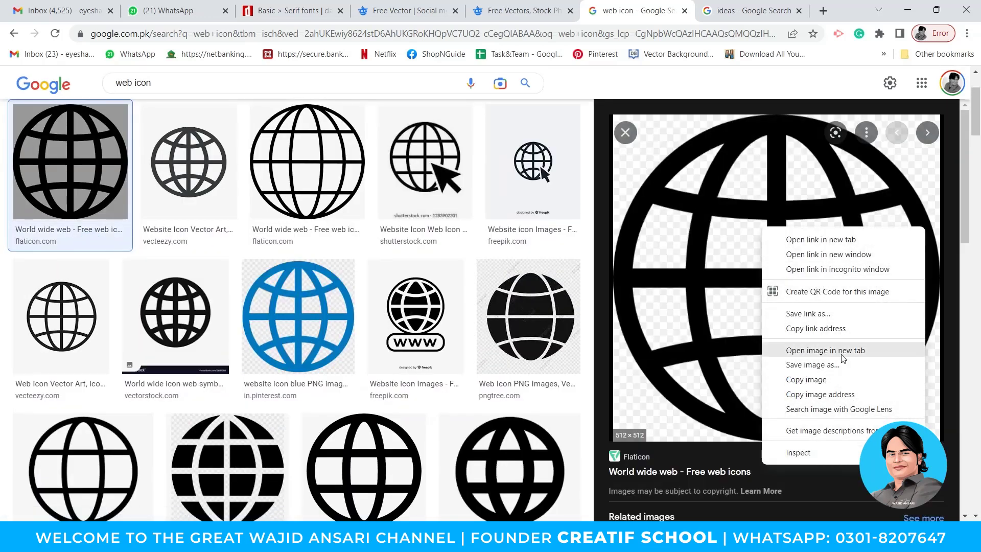
pyautogui.click(182, 177)
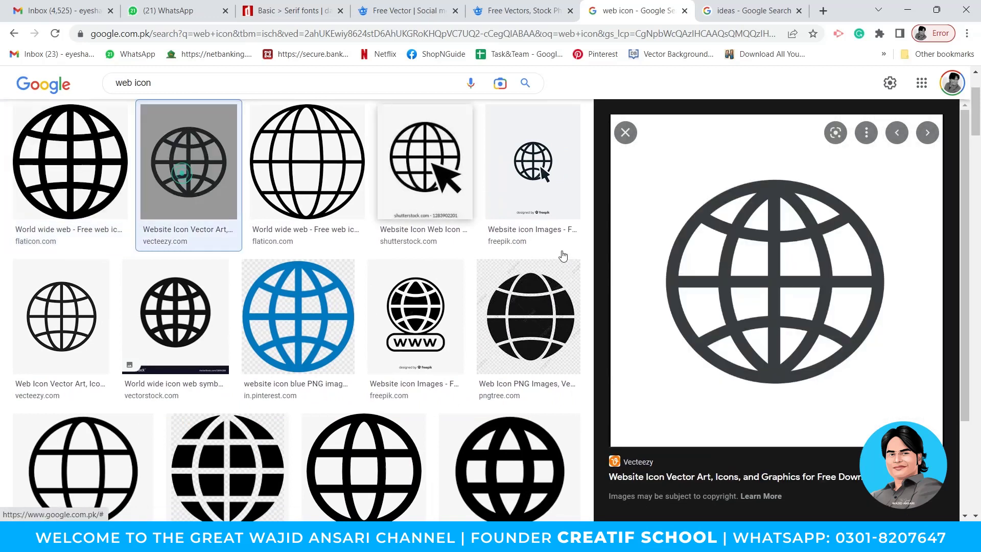
pyautogui.rightClick(738, 303)
pyautogui.click(806, 219)
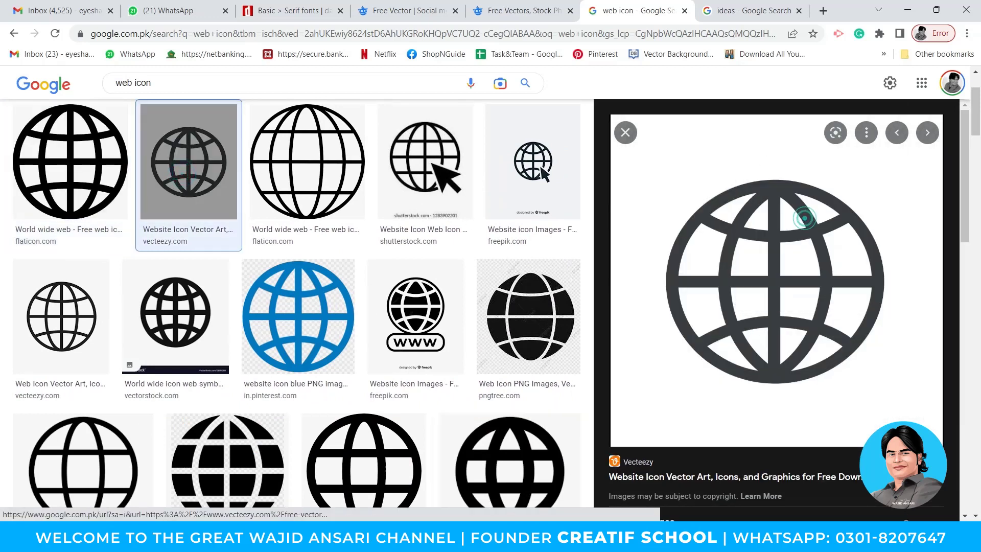
pyautogui.hotkey('alt', 'Tab')
pyautogui.hotkey('ctrl', 'v')
# Shrink the pasted globe image and move it onto the blue square.
pyautogui.keyDown('alt'); pyautogui.click(449, 290); pyautogui.keyUp('alt')
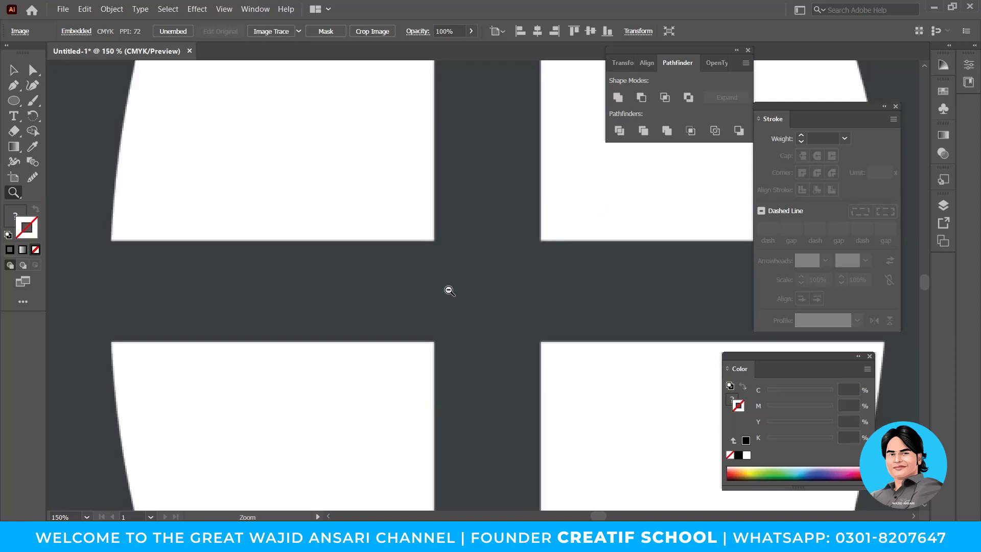
pyautogui.keyDown('alt'); pyautogui.click(449, 289); pyautogui.keyUp('alt')
pyautogui.keyDown('alt'); pyautogui.click(449, 290); pyautogui.keyUp('alt')
pyautogui.keyDown('alt'); pyautogui.click(449, 290); pyautogui.keyUp('alt')
pyautogui.keyDown('alt'); pyautogui.click(449, 290); pyautogui.keyUp('alt')
pyautogui.press('v')
pyautogui.moveTo(500, 284); pyautogui.dragTo(387, 329)
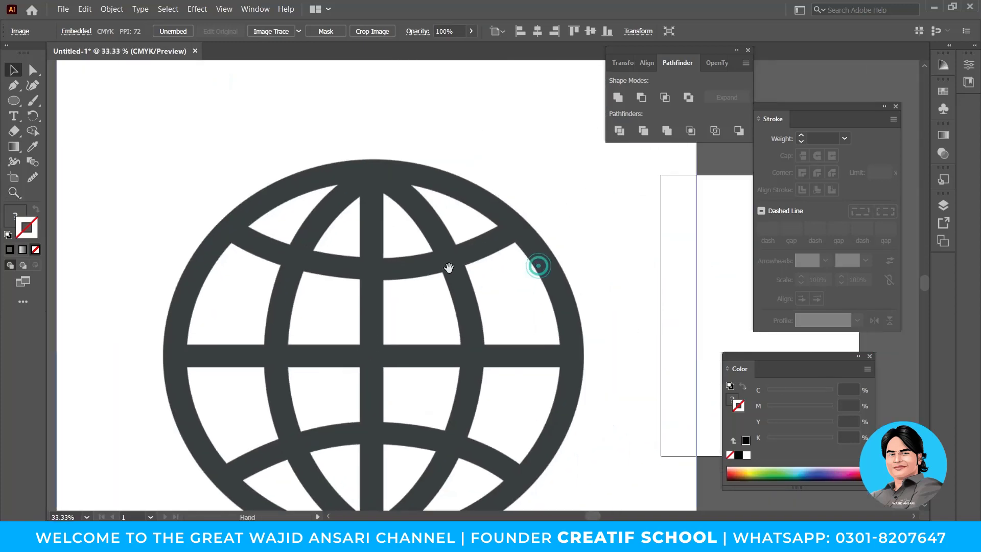
pyautogui.moveTo(449, 267); pyautogui.dragTo(405, 371)
pyautogui.moveTo(601, 179); pyautogui.dragTo(518, 202)
pyautogui.moveTo(569, 162); pyautogui.dragTo(293, 414)
pyautogui.moveTo(250, 458); pyautogui.dragTo(450, 408)
# Scale the globe image down to about 140 px and narrow its right edge.
pyautogui.press('z')
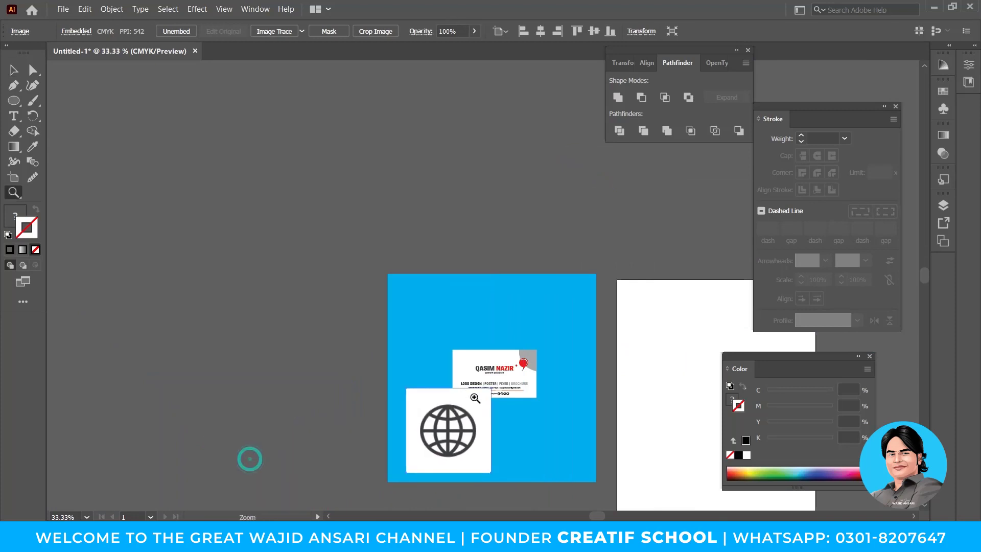
pyautogui.click(475, 398)
pyautogui.click(479, 290)
pyautogui.click(477, 286)
pyautogui.press('v')
pyautogui.moveTo(489, 216); pyautogui.dragTo(485, 310)
pyautogui.moveTo(449, 353); pyautogui.dragTo(602, 394)
pyautogui.press('z')
pyautogui.press('v')
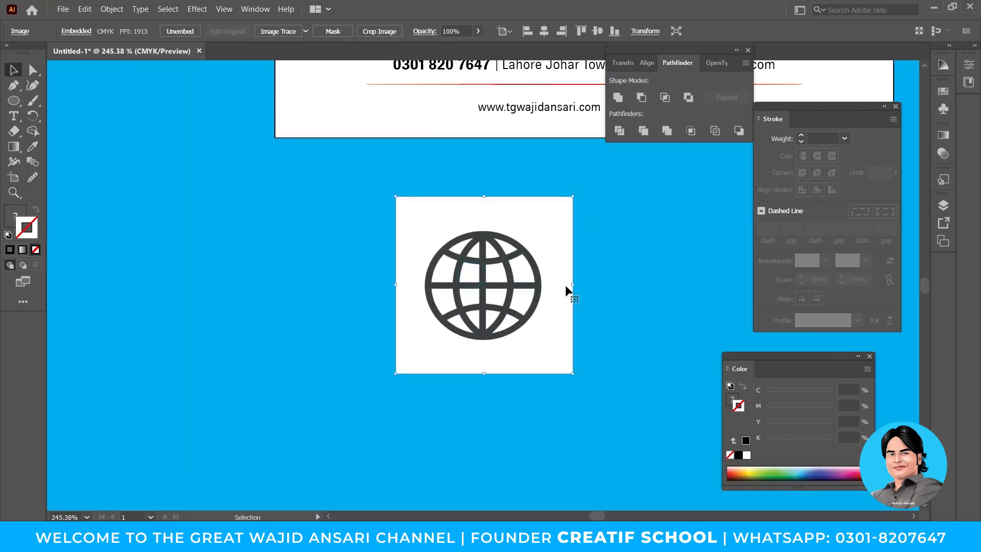
pyautogui.moveTo(575, 284); pyautogui.dragTo(560, 284)
pyautogui.press('space')
pyautogui.moveTo(489, 286); pyautogui.dragTo(460, 286)
# Image Trace and Expand the globe, then delete its white background with the Magic Wand.
pyautogui.click(296, 29)
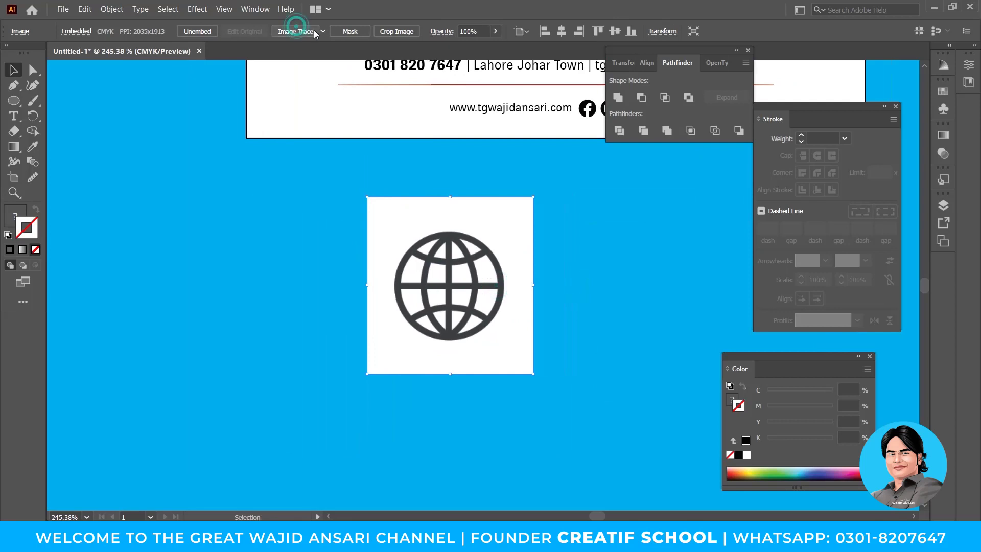
pyautogui.click(323, 31)
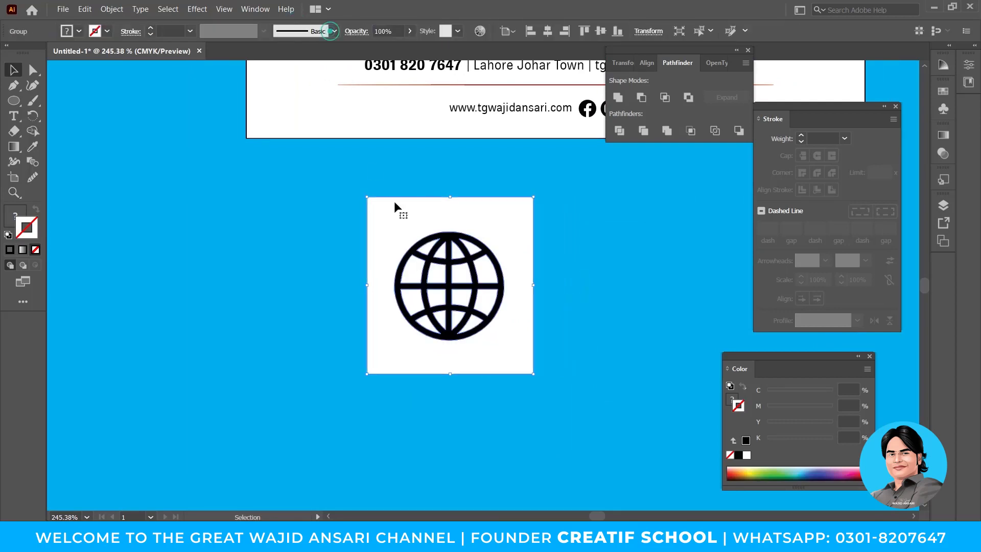
pyautogui.doubleClick(404, 214)
pyautogui.press('y')
pyautogui.click(432, 210)
pyautogui.press('Delete')
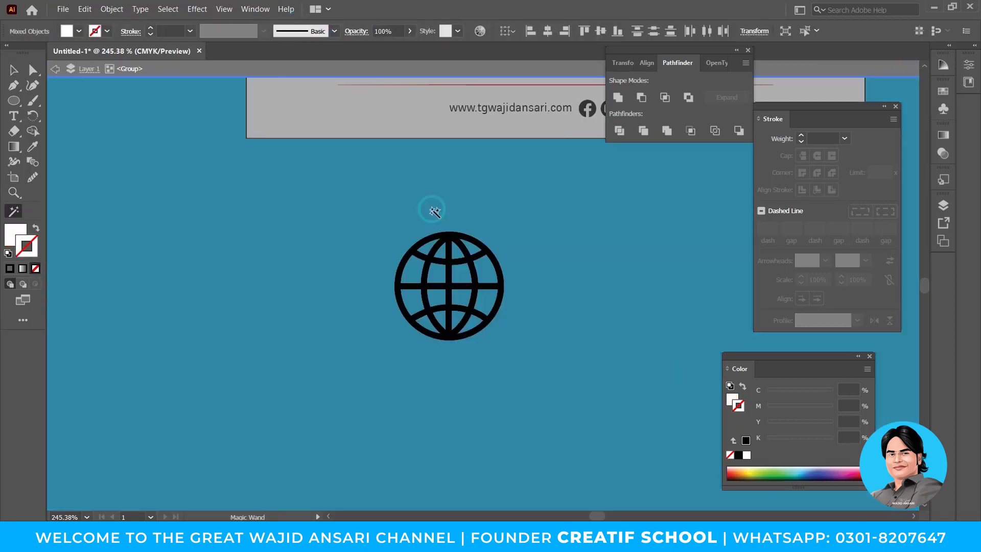
# Exit the group and shrink the black vector globe toward its centre.
pyautogui.press('v')
pyautogui.doubleClick(522, 251)
pyautogui.click(481, 247)
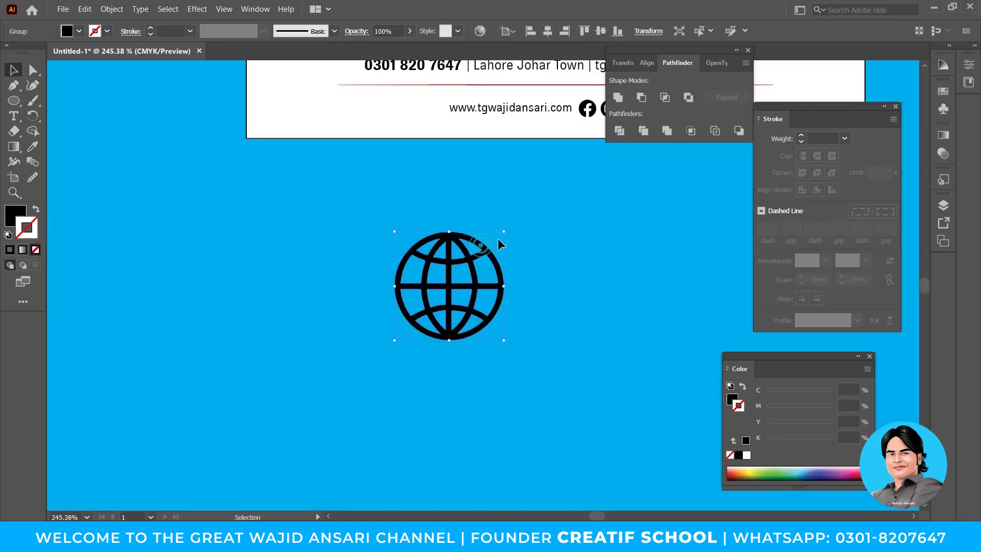
pyautogui.moveTo(502, 234); pyautogui.dragTo(490, 273)
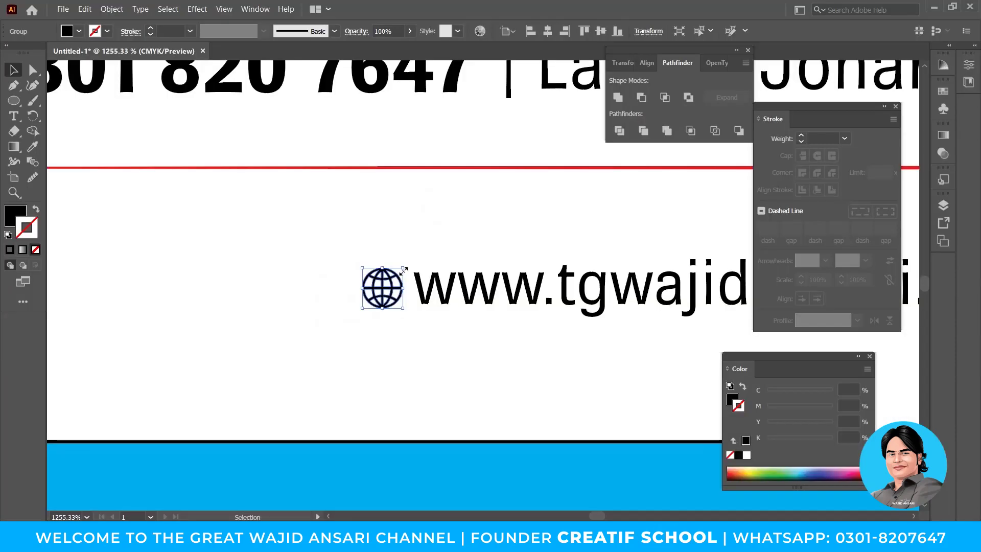
pyautogui.moveTo(403, 280); pyautogui.dragTo(403, 267)
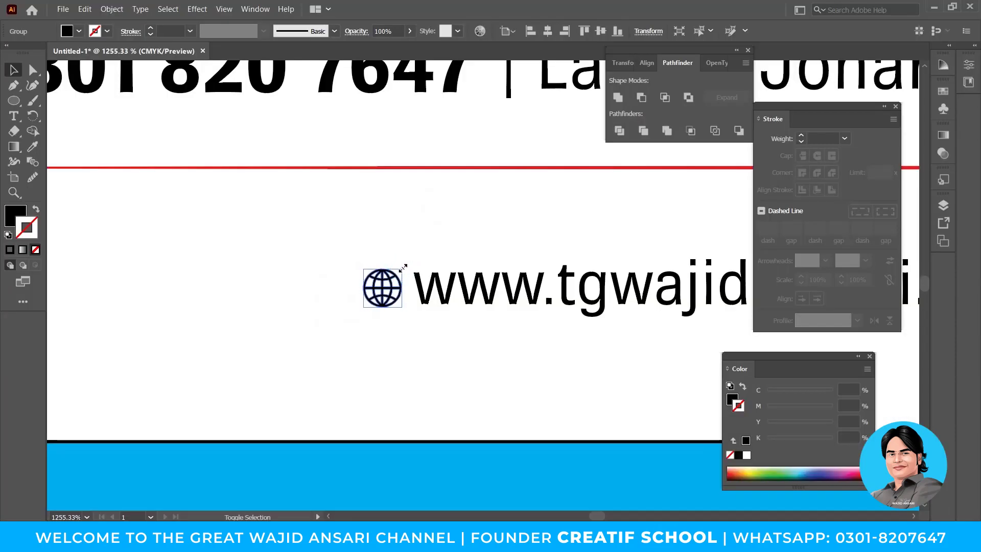
# Reselect the globe icon and zoom out to view the whole card.
pyautogui.click(405, 323)
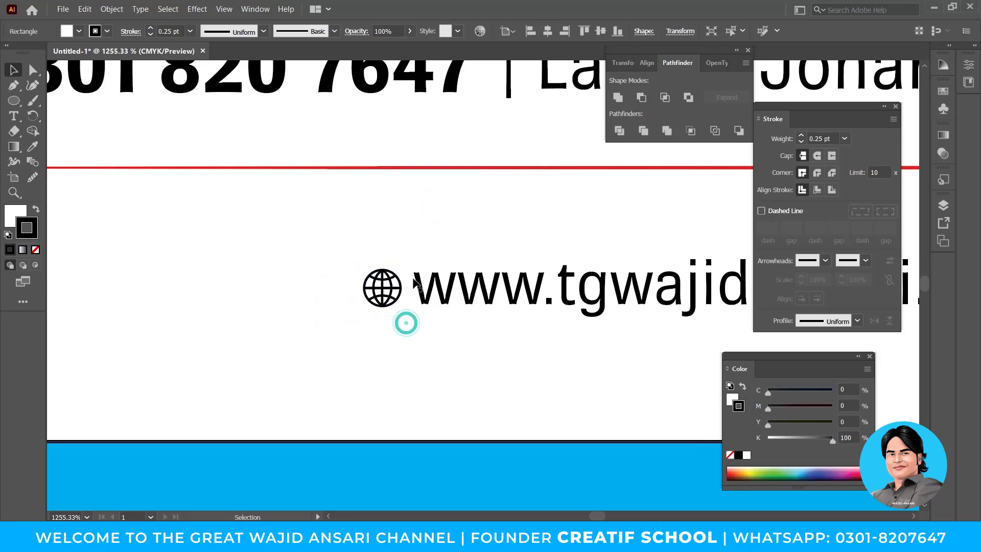
pyautogui.click(392, 273)
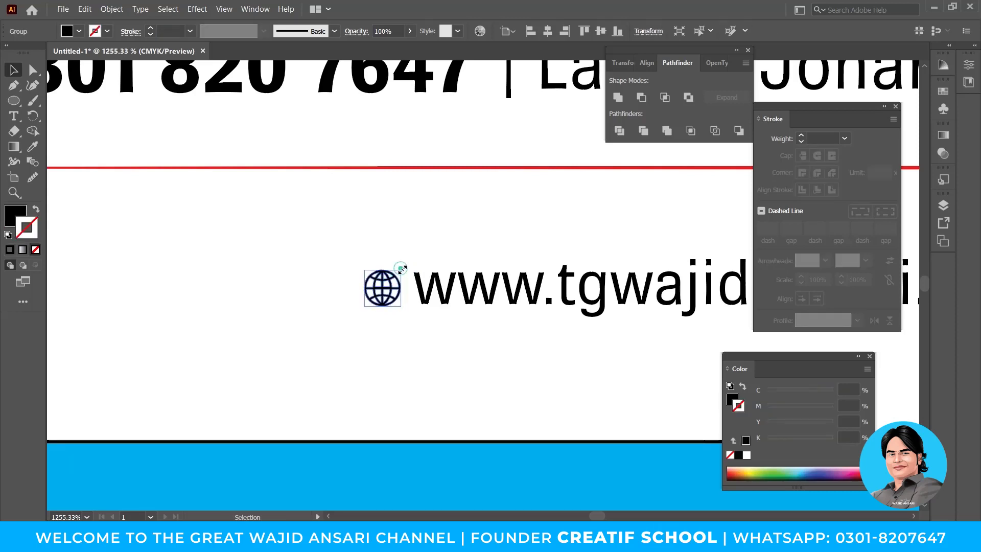
pyautogui.press('z')
pyautogui.keyDown('alt'); pyautogui.click(518, 275); pyautogui.keyUp('alt')
pyautogui.keyDown('alt'); pyautogui.click(518, 274); pyautogui.keyUp('alt')
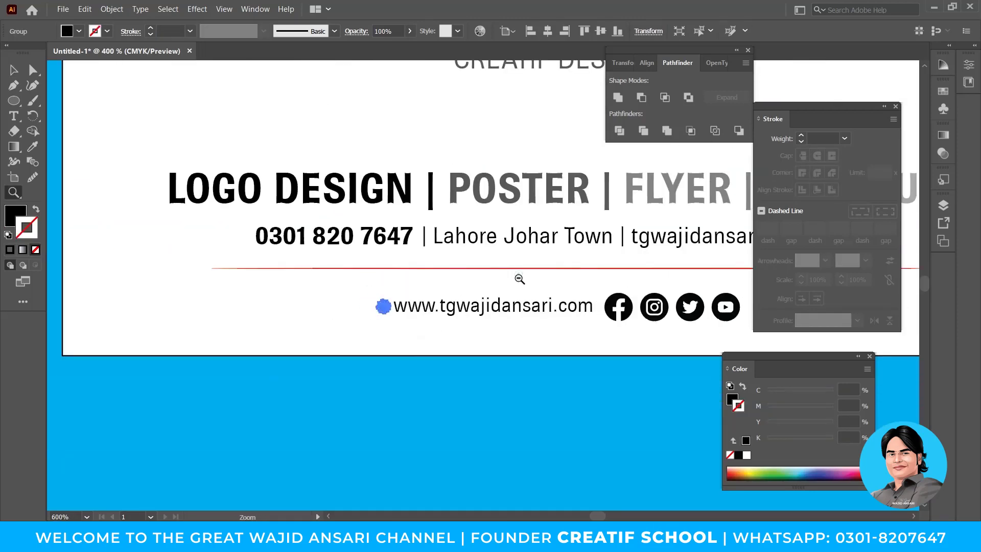
pyautogui.keyDown('ctrl'); pyautogui.click(495, 318); pyautogui.keyUp('ctrl')
pyautogui.keyDown('alt'); pyautogui.click(494, 313); pyautogui.keyUp('alt')
pyautogui.keyDown('alt'); pyautogui.click(493, 313); pyautogui.keyUp('alt')
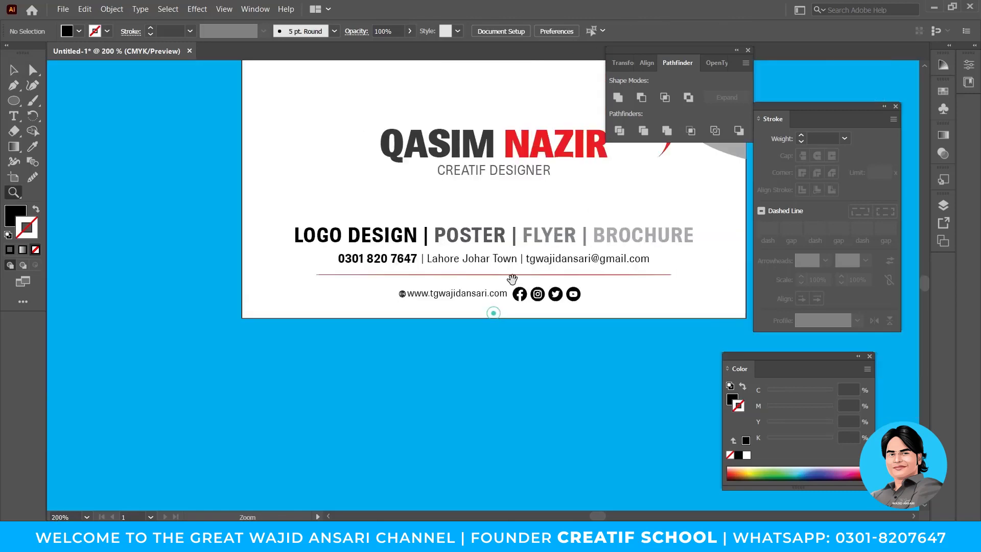
pyautogui.moveTo(511, 280); pyautogui.dragTo(431, 369)
pyautogui.moveTo(473, 341); pyautogui.dragTo(480, 355)
# Zoom in on the web-address line and select the globe and card background.
pyautogui.press('v')
pyautogui.moveTo(587, 375); pyautogui.dragTo(578, 387)
pyautogui.press('z')
pyautogui.moveTo(306, 402); pyautogui.dragTo(434, 449)
pyautogui.moveTo(376, 390); pyautogui.dragTo(384, 389)
pyautogui.press('v')
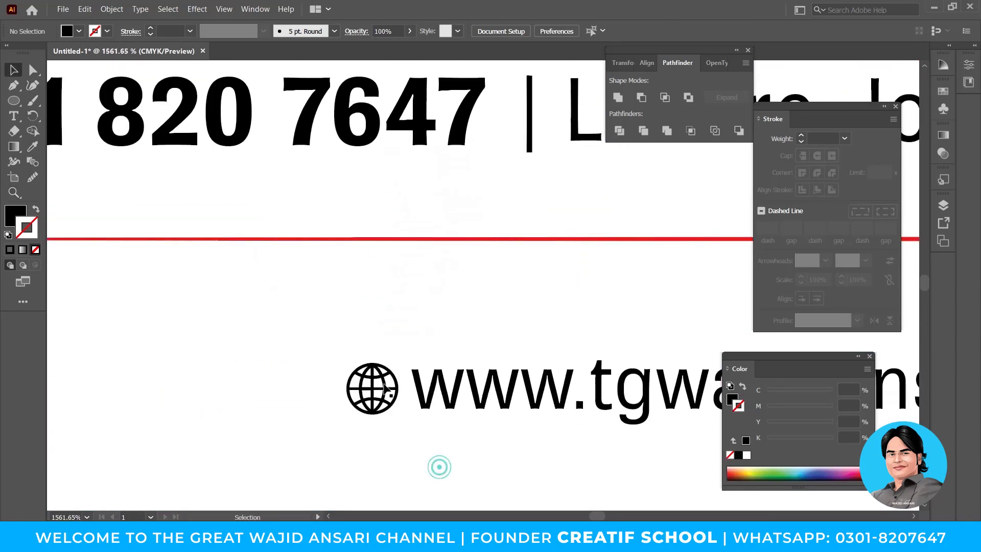
pyautogui.click(384, 381)
pyautogui.click(399, 363)
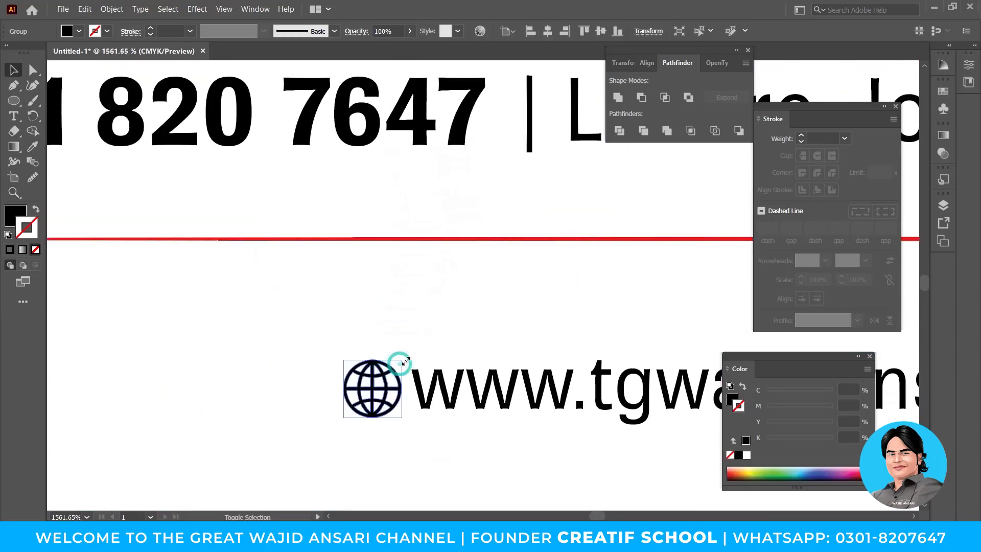
pyautogui.click(428, 325)
# Select the globe, web address and social icons with the card background and align them horizontally center.
pyautogui.press('z')
pyautogui.moveTo(516, 306); pyautogui.dragTo(429, 384)
pyautogui.keyDown('alt'); pyautogui.click(482, 305); pyautogui.keyUp('alt')
pyautogui.moveTo(494, 304); pyautogui.dragTo(439, 346)
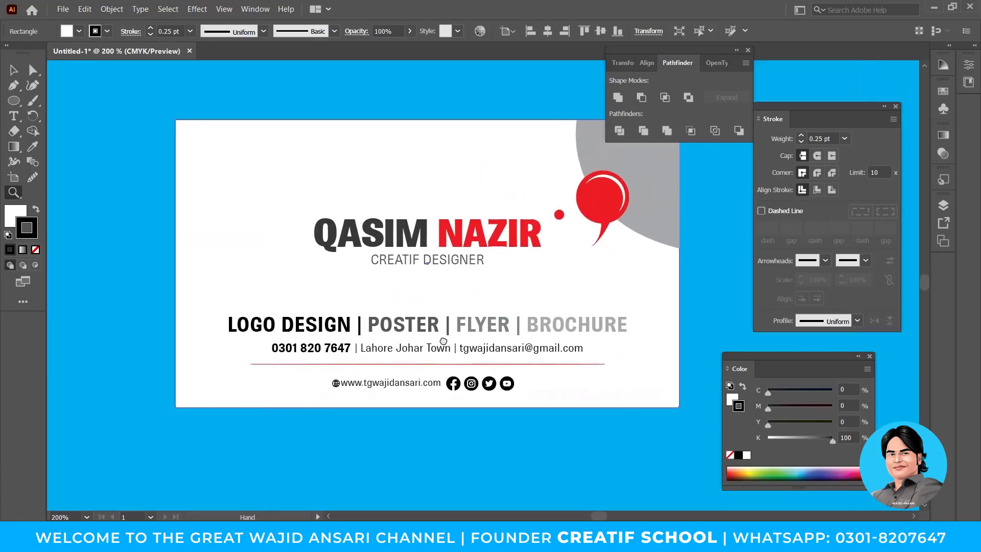
pyautogui.press('v')
pyautogui.click(491, 424)
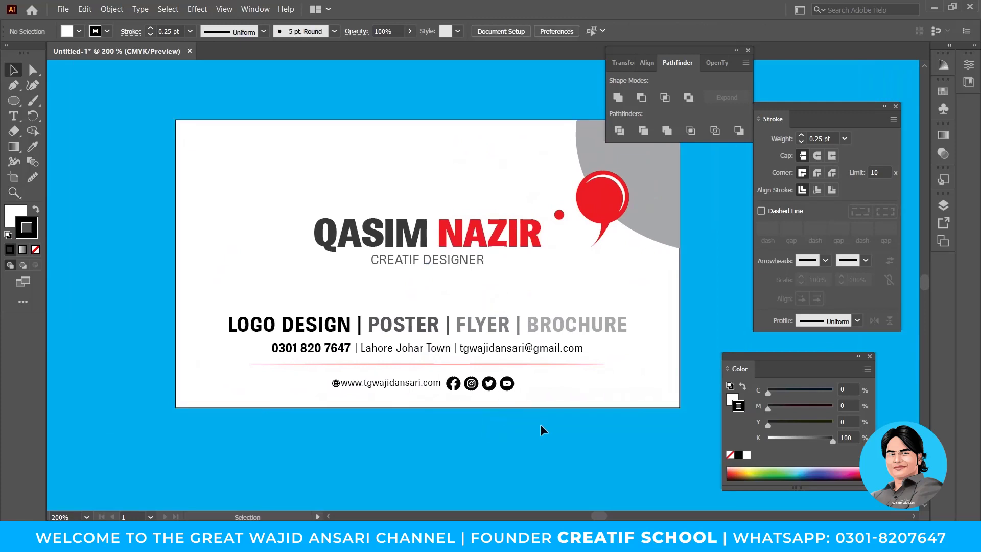
pyautogui.moveTo(316, 379); pyautogui.dragTo(520, 393)
pyautogui.keyDown('shift'); pyautogui.click(611, 389); pyautogui.keyUp('shift')
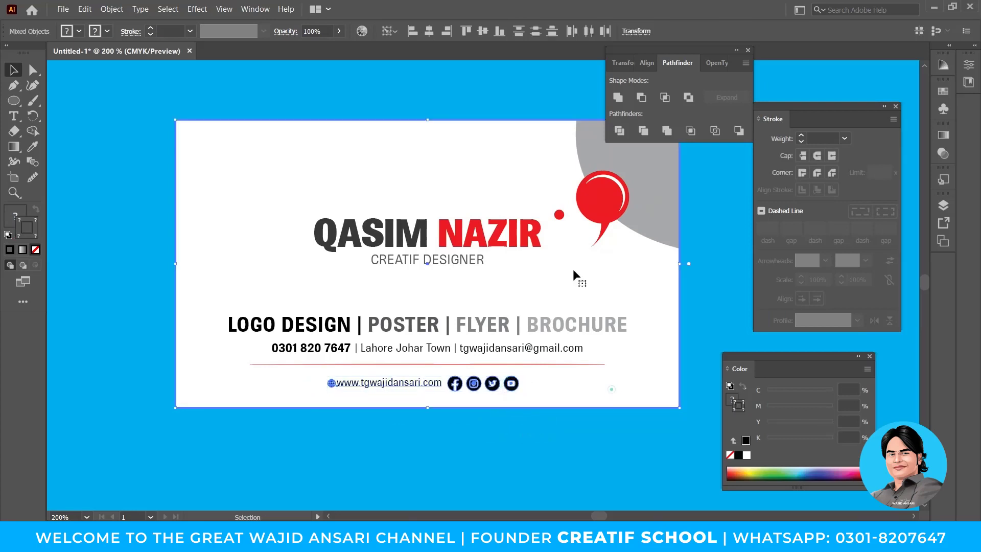
pyautogui.click(430, 33)
# Deselect and hide the panels to view the finished card.
pyautogui.click(505, 296)
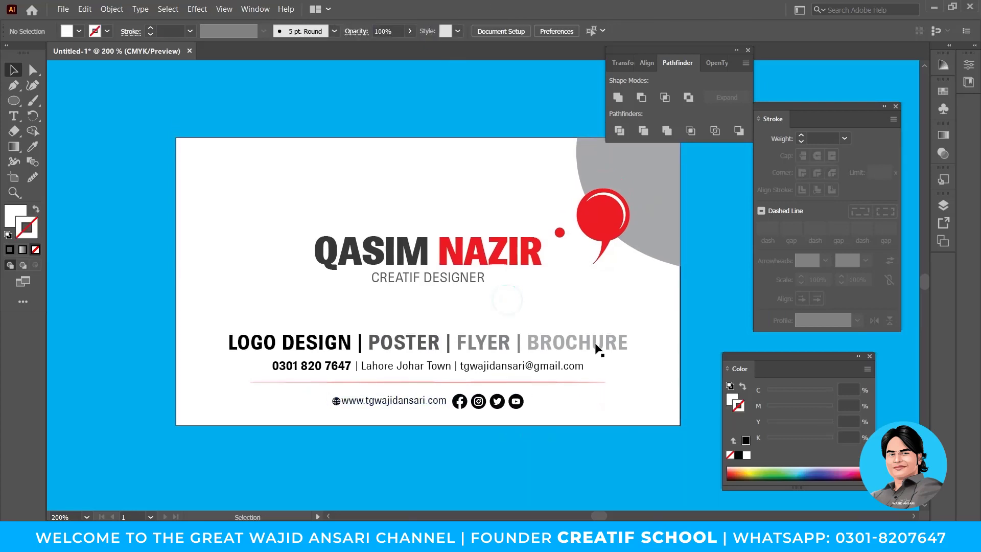
pyautogui.press('Tab')
pyautogui.moveTo(509, 306); pyautogui.dragTo(613, 284)
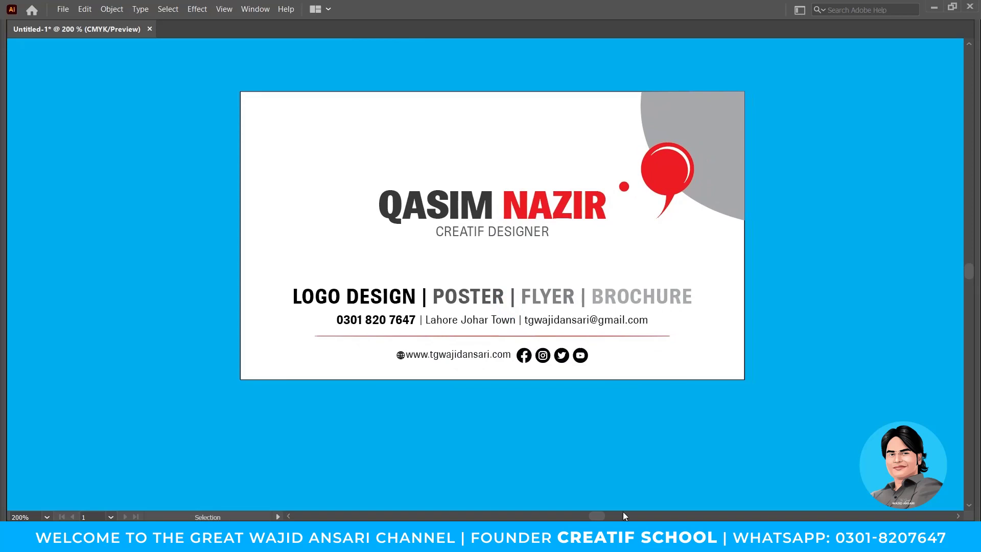
# Select all the card artwork and Alt-drag an identical copy directly below it.
pyautogui.keyDown('ctrl'); pyautogui.keyDown('alt'); pyautogui.click(462, 273); pyautogui.keyUp('alt'); pyautogui.keyUp('ctrl')
pyautogui.keyDown('ctrl'); pyautogui.keyDown('alt'); pyautogui.click(461, 274); pyautogui.keyUp('alt'); pyautogui.keyUp('ctrl')
pyautogui.moveTo(515, 324); pyautogui.dragTo(510, 307)
pyautogui.keyDown('ctrl'); pyautogui.click(502, 272); pyautogui.keyUp('ctrl')
pyautogui.moveTo(532, 256); pyautogui.dragTo(511, 265)
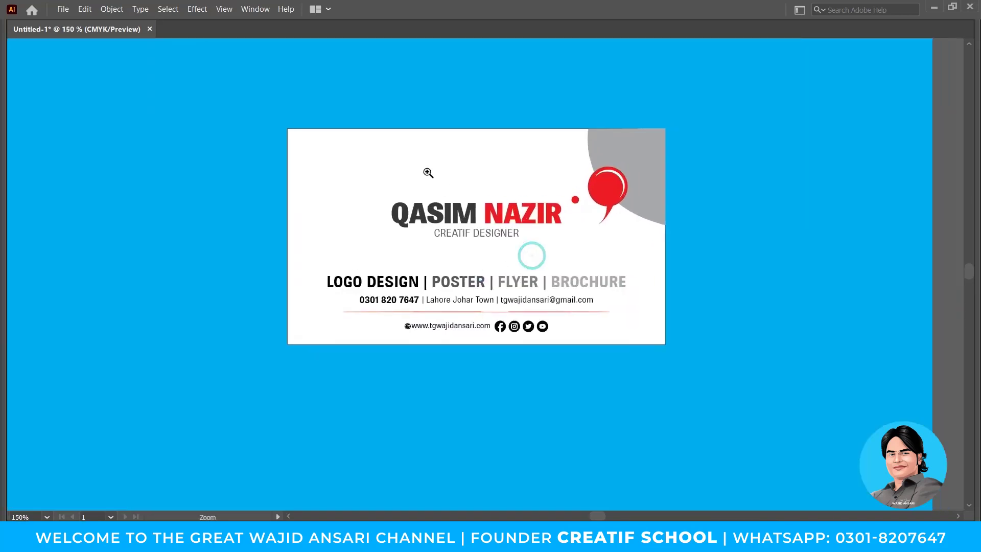
pyautogui.moveTo(269, 97); pyautogui.dragTo(691, 366)
pyautogui.moveTo(621, 300); pyautogui.dragTo(580, 236)
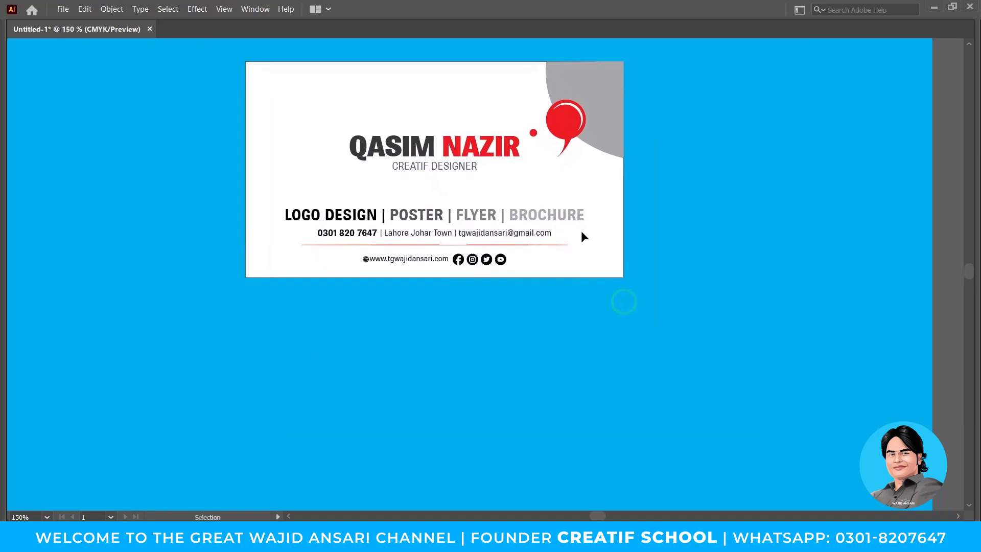
pyautogui.moveTo(582, 128); pyautogui.dragTo(602, 350)
pyautogui.click(605, 350)
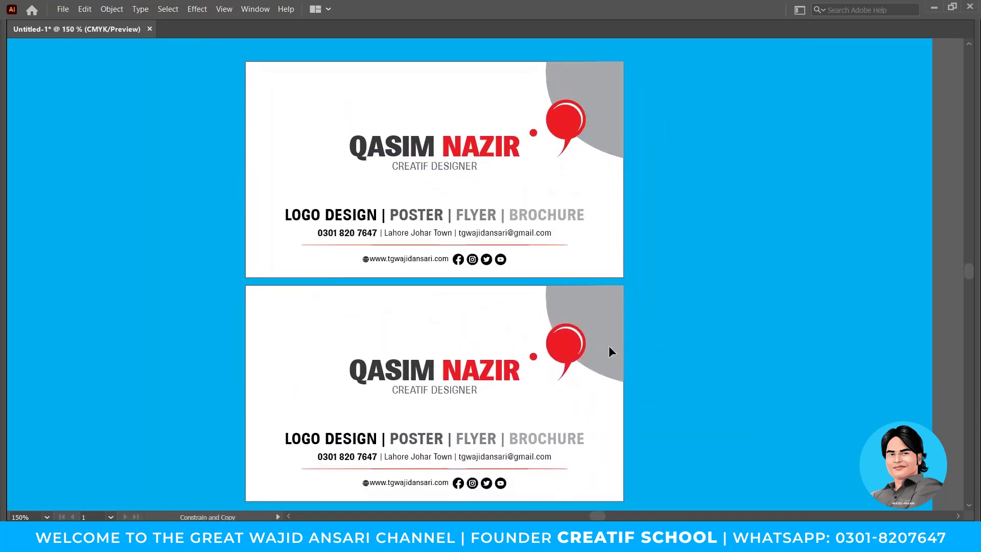
pyautogui.moveTo(679, 364); pyautogui.dragTo(691, 306)
pyautogui.press('Tab')
pyautogui.moveTo(565, 341); pyautogui.dragTo(516, 303)
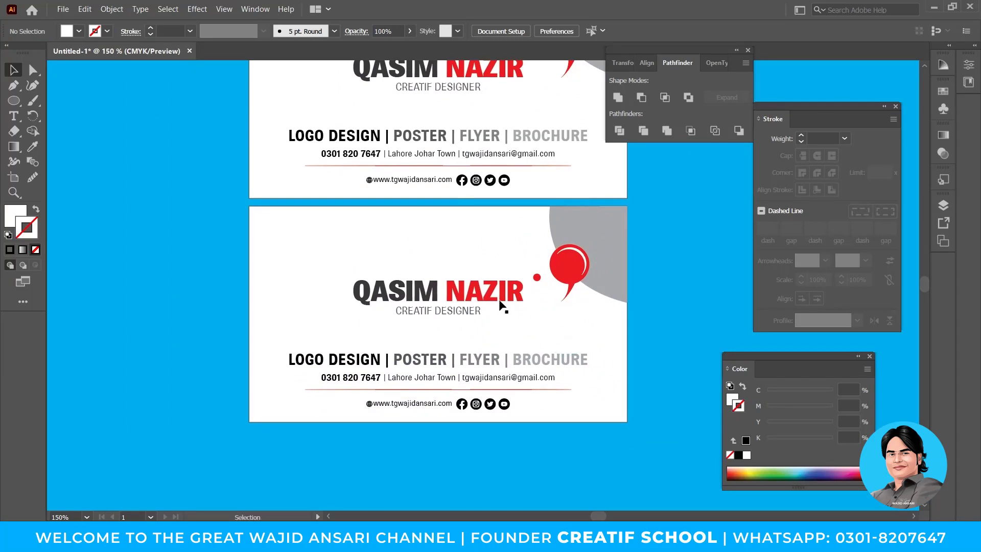
# Switch to the Freepik tab in Chrome and search for 'business card'.
pyautogui.hotkey('alt', 'Tab')
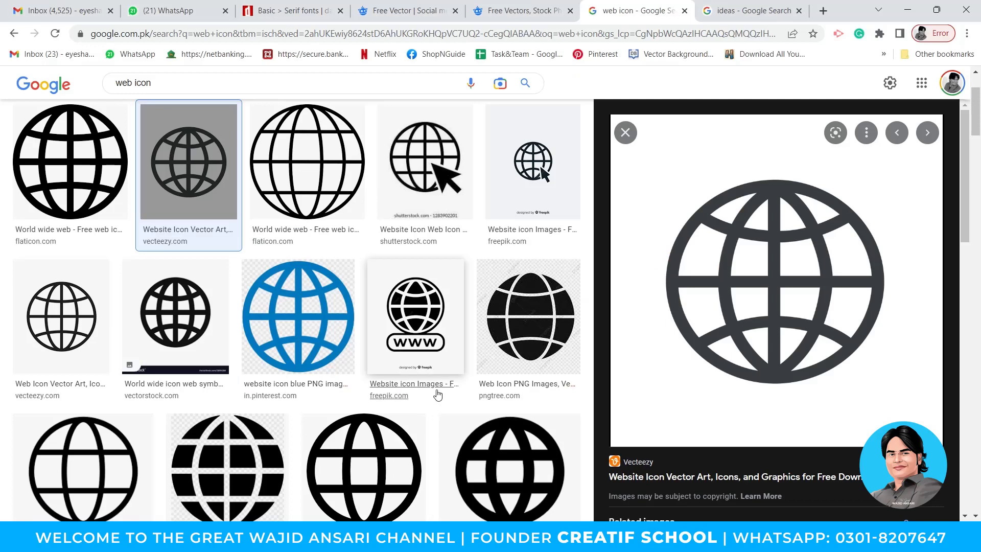
pyautogui.click(511, 13)
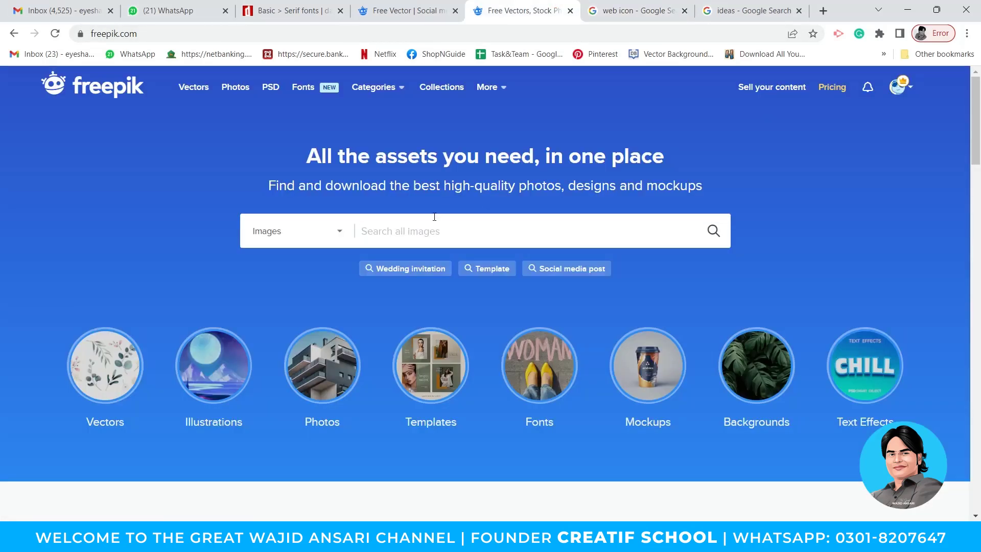
pyautogui.write('business card')
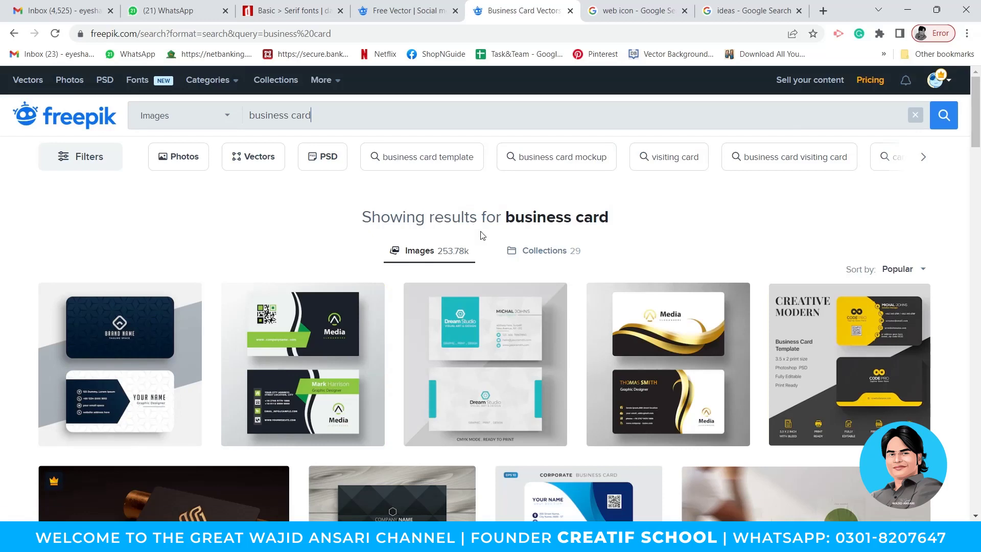
pyautogui.scroll(-2, 317, 286)
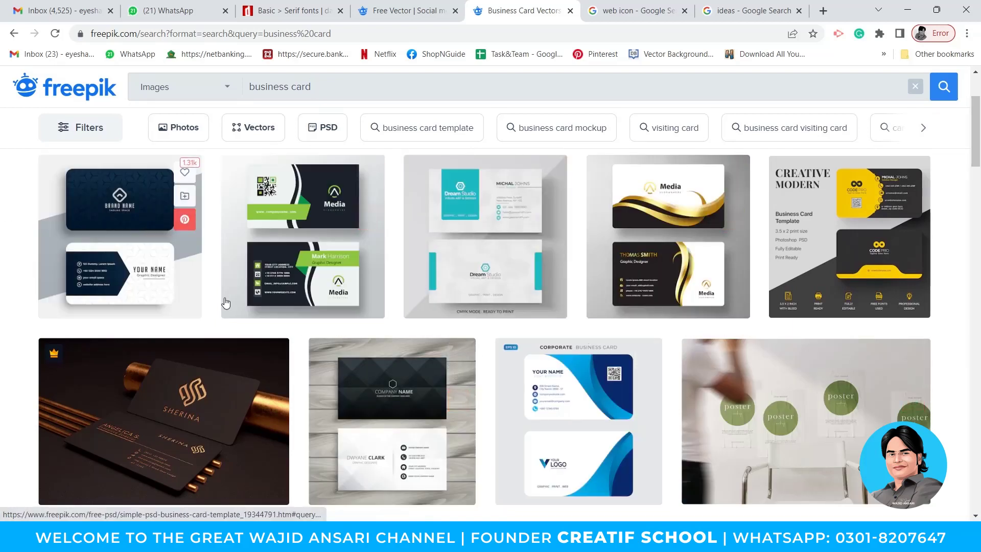
pyautogui.scroll(-7, 383, 291)
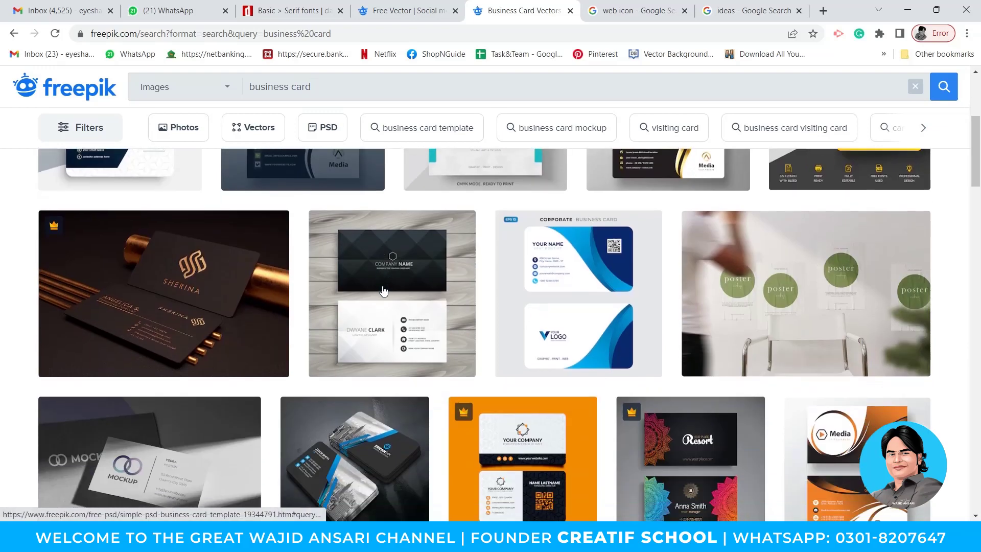
pyautogui.scroll(8, 658, 300)
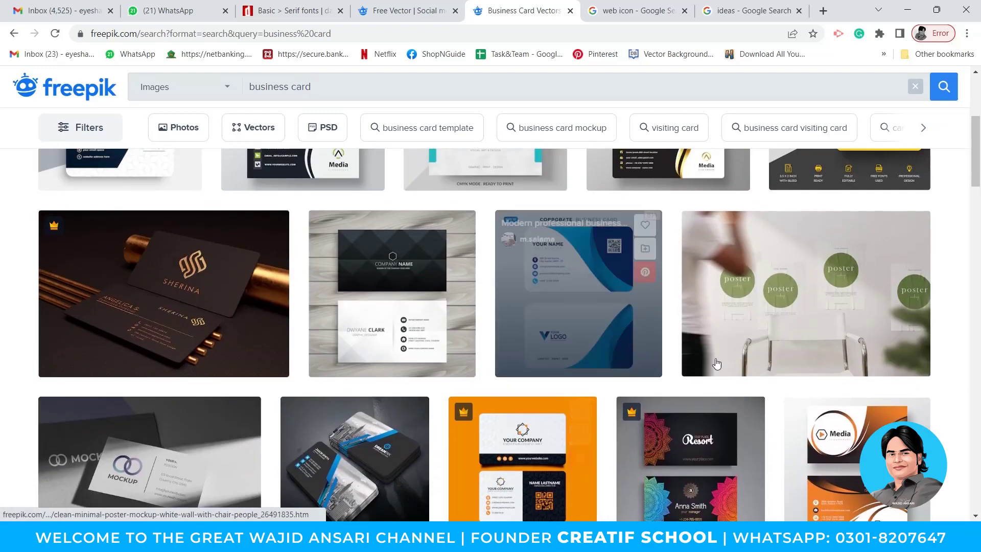
pyautogui.scroll(2, 666, 327)
pyautogui.scroll(-2, 671, 319)
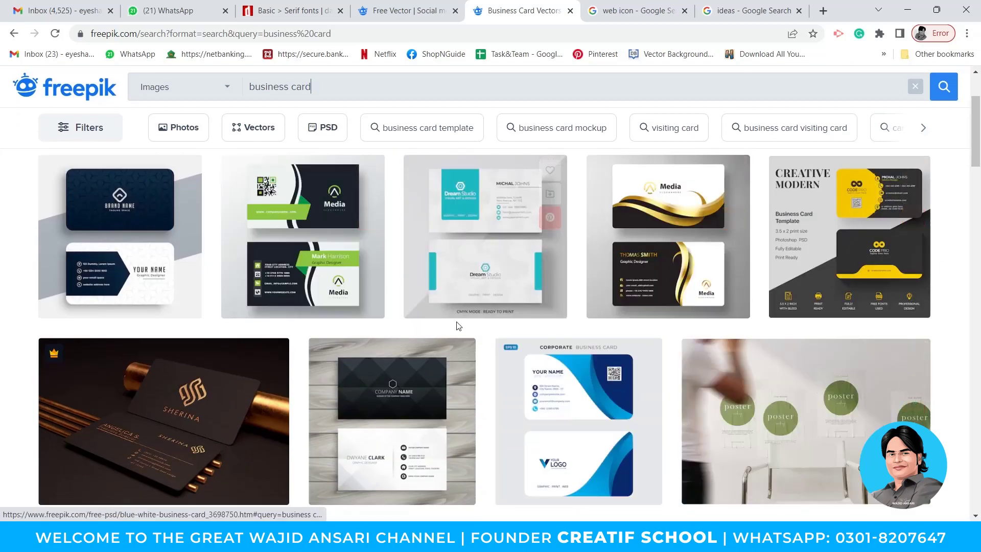
pyautogui.scroll(-7, 450, 312)
pyautogui.scroll(-7, 442, 278)
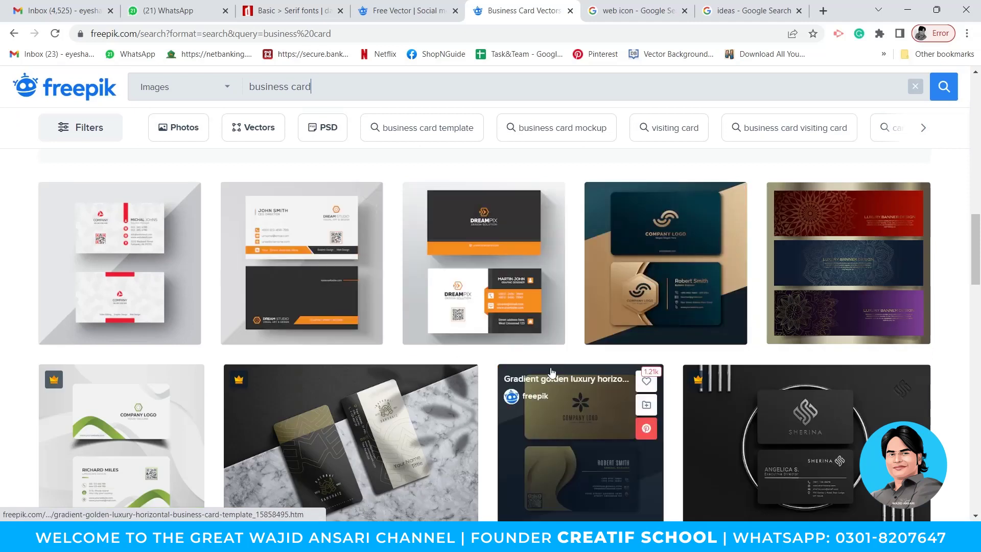
pyautogui.scroll(-4, 624, 387)
pyautogui.scroll(3, 620, 383)
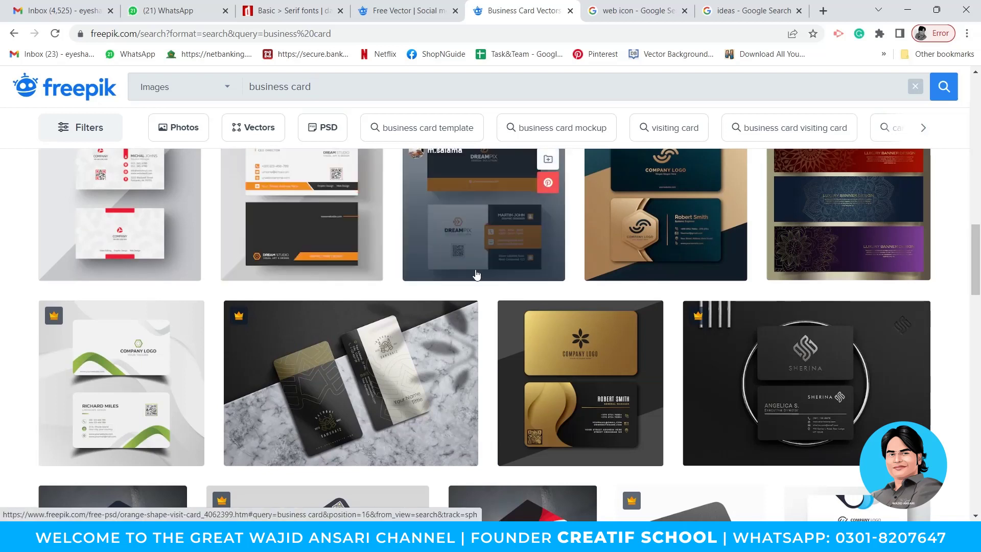
pyautogui.scroll(-1, 480, 271)
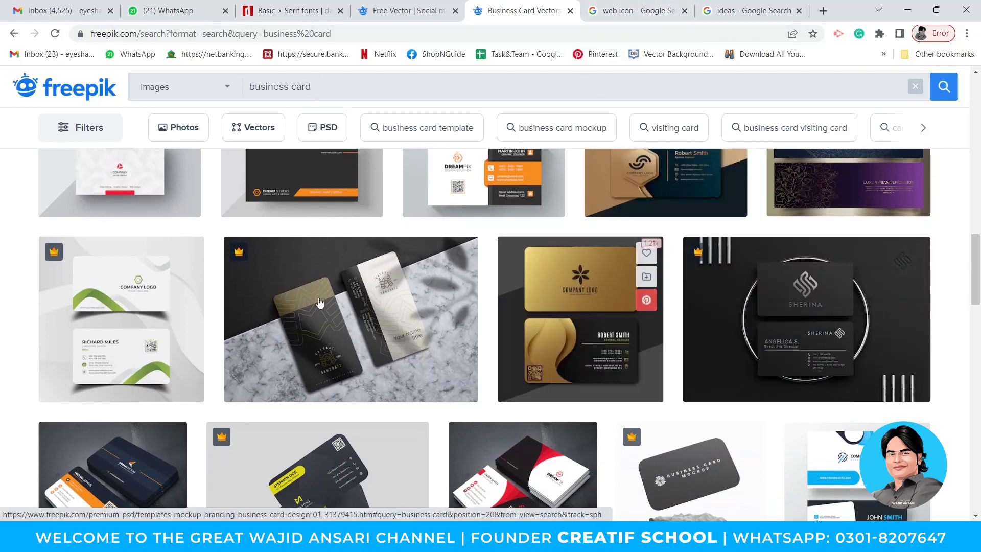
pyautogui.scroll(-2, 316, 302)
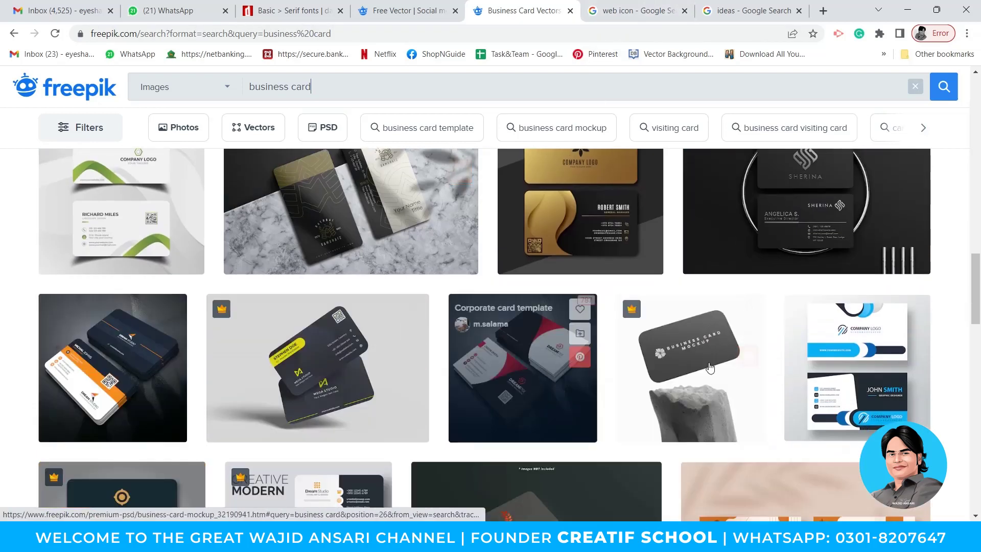
pyautogui.scroll(-4, 527, 295)
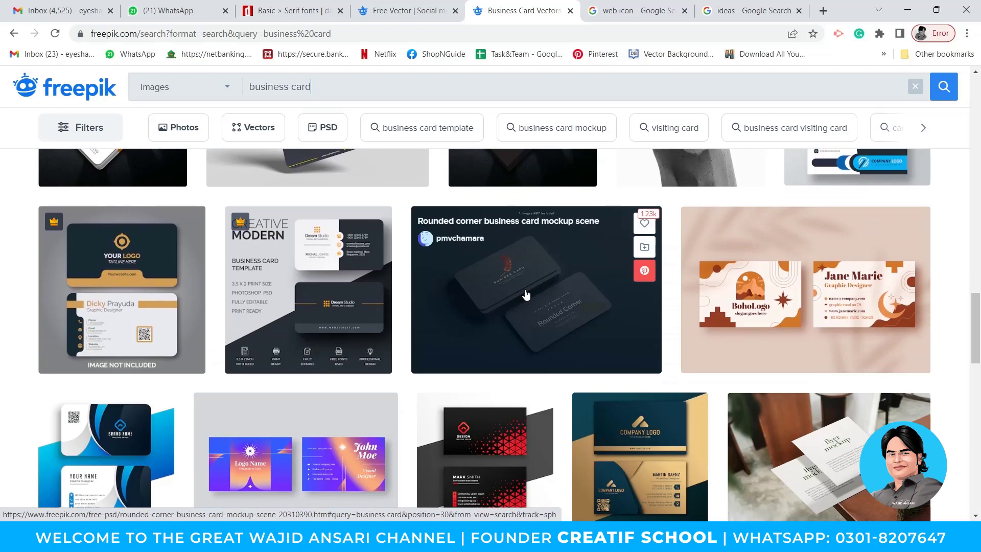
pyautogui.scroll(-1, 562, 320)
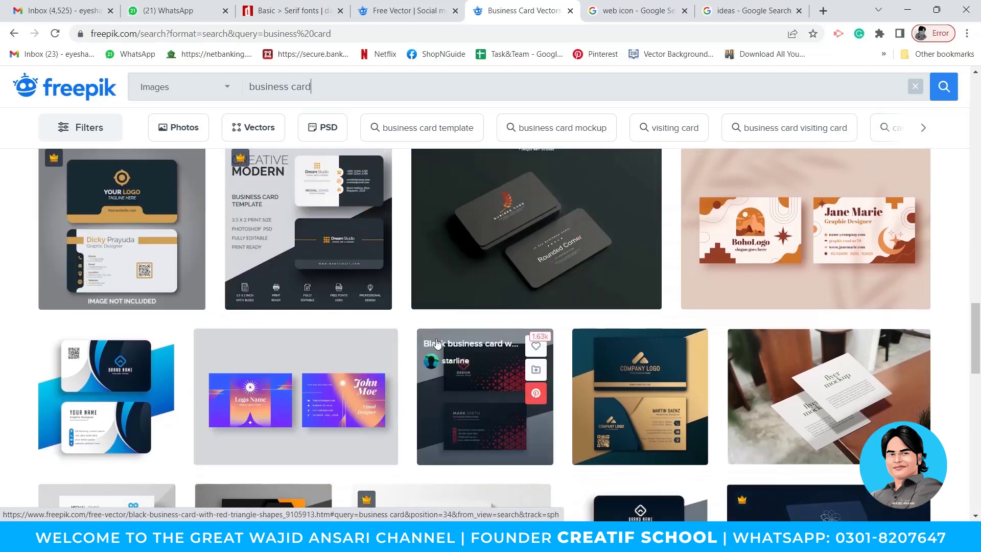
pyautogui.click(131, 219)
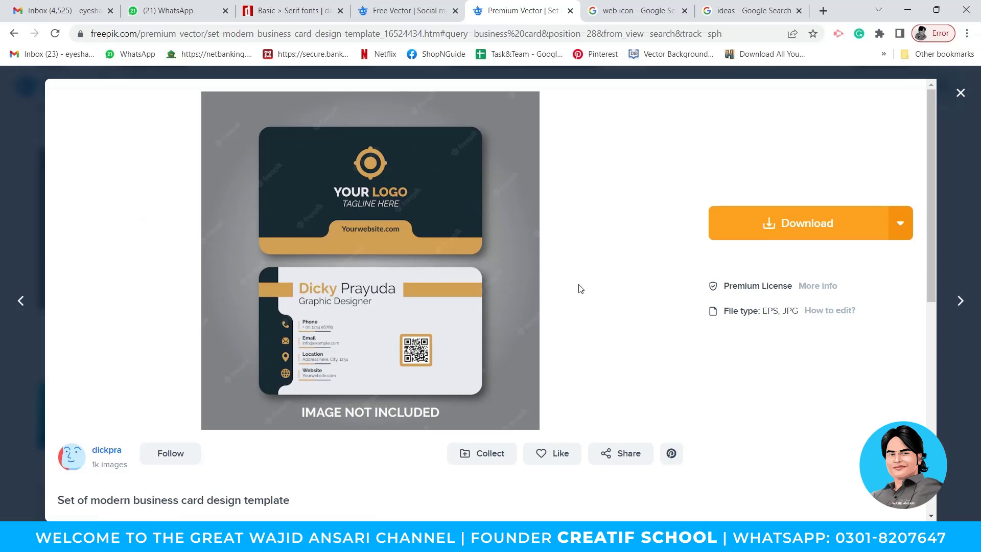
pyautogui.press('Escape')
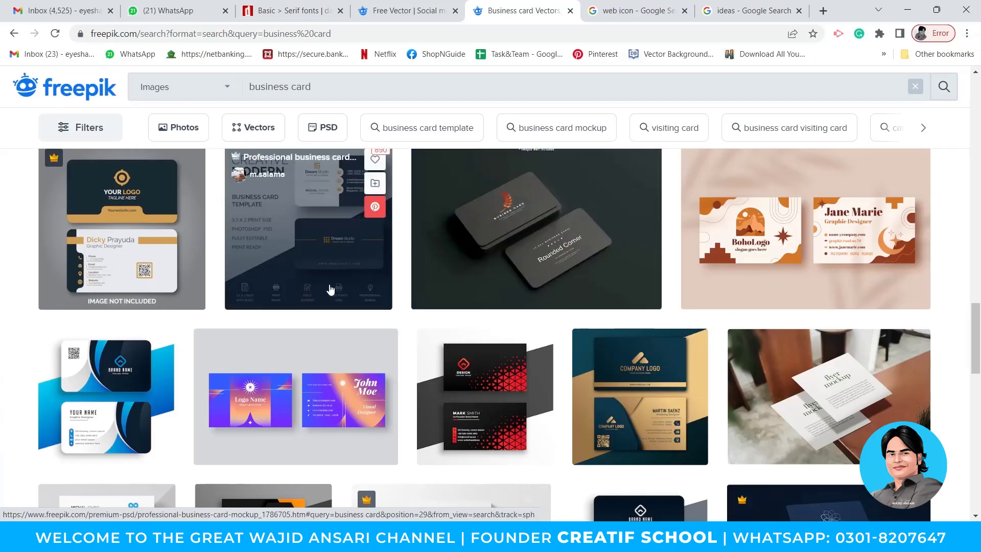
pyautogui.scroll(-4, 390, 313)
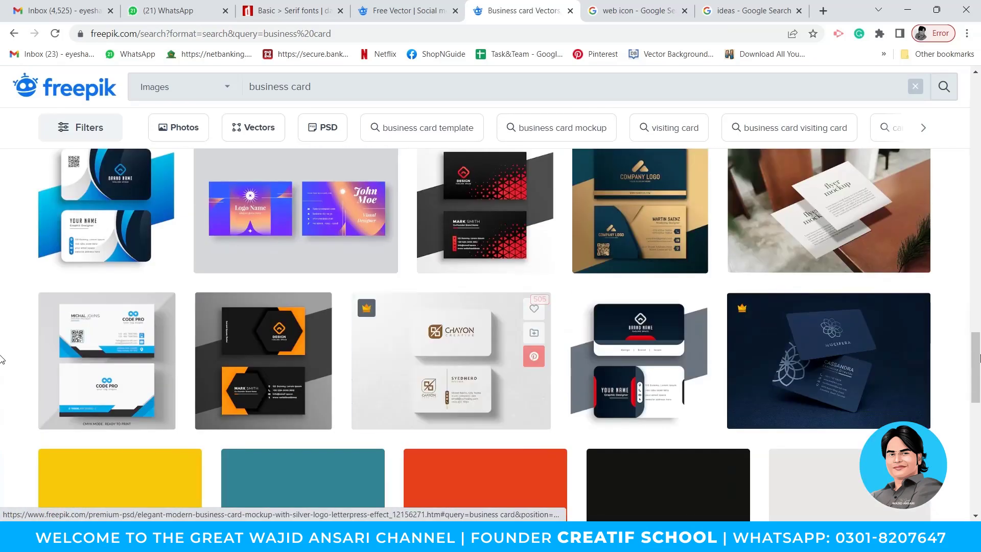
pyautogui.moveTo(919, 362)
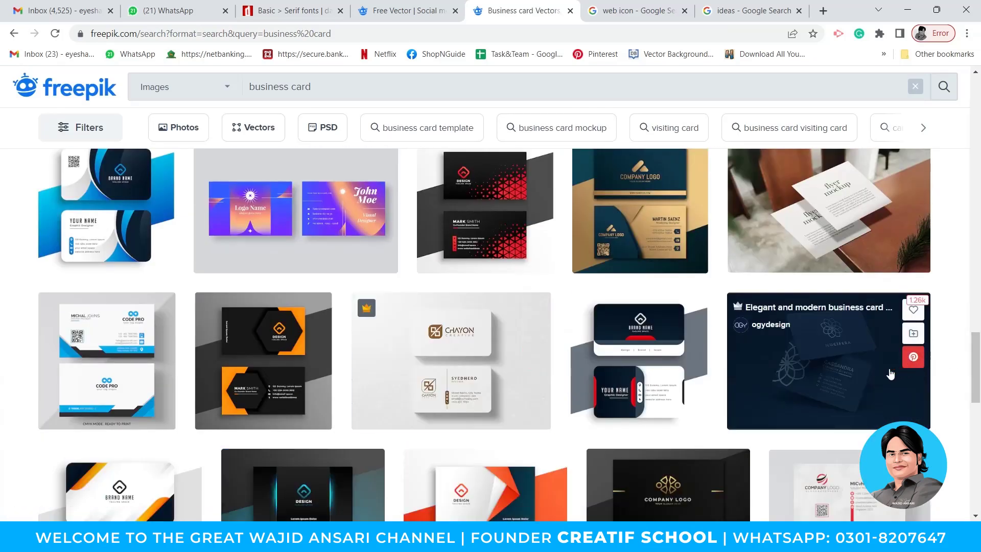
pyautogui.moveTo(645, 419)
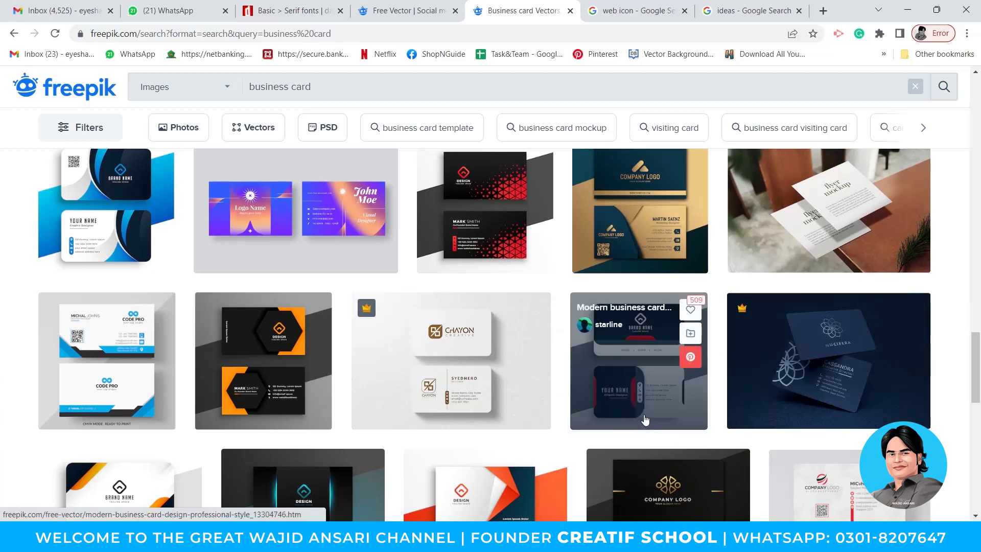
pyautogui.scroll(-1, 613, 413)
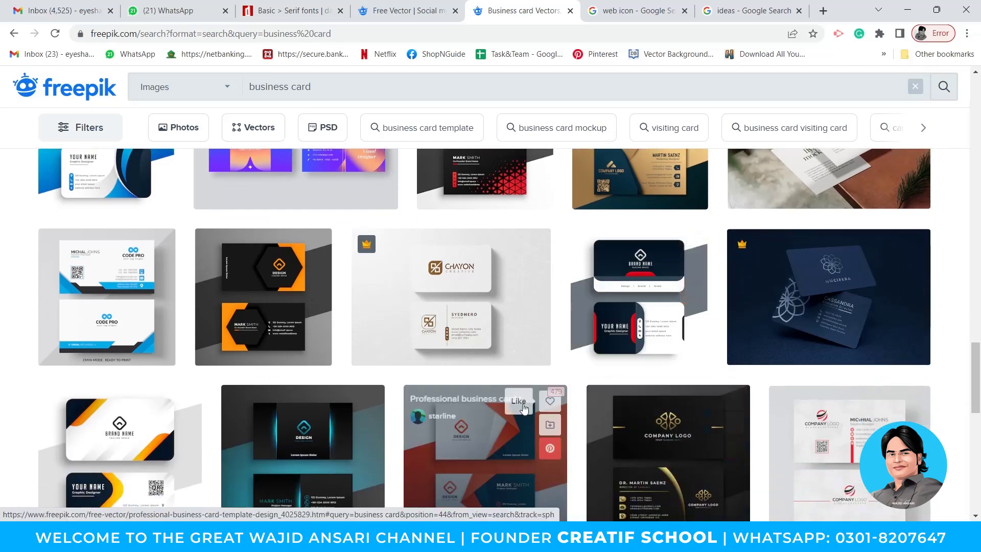
pyautogui.moveTo(230, 342)
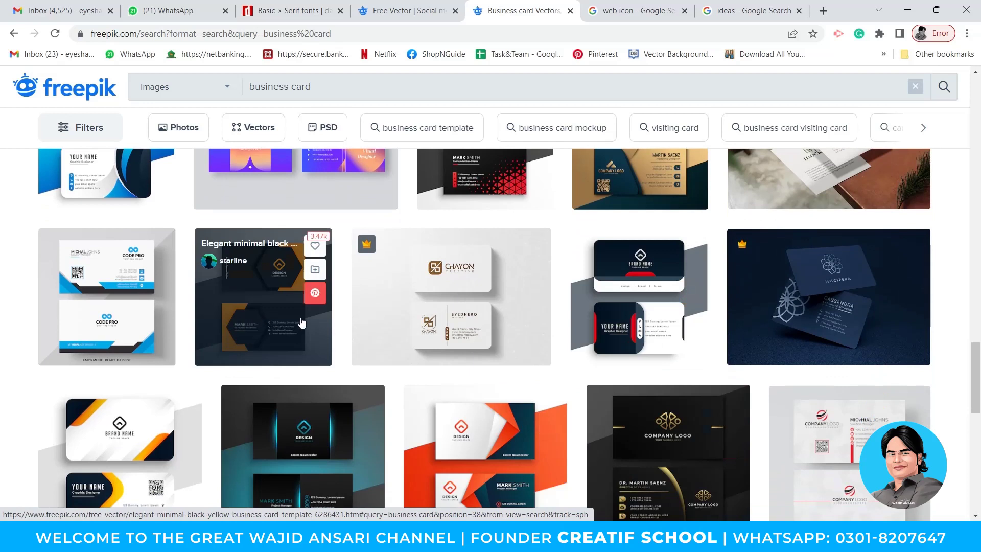
# Download the free 'Modern business card design in professional style' and open its EPS in Illustrator.
pyautogui.click(647, 318)
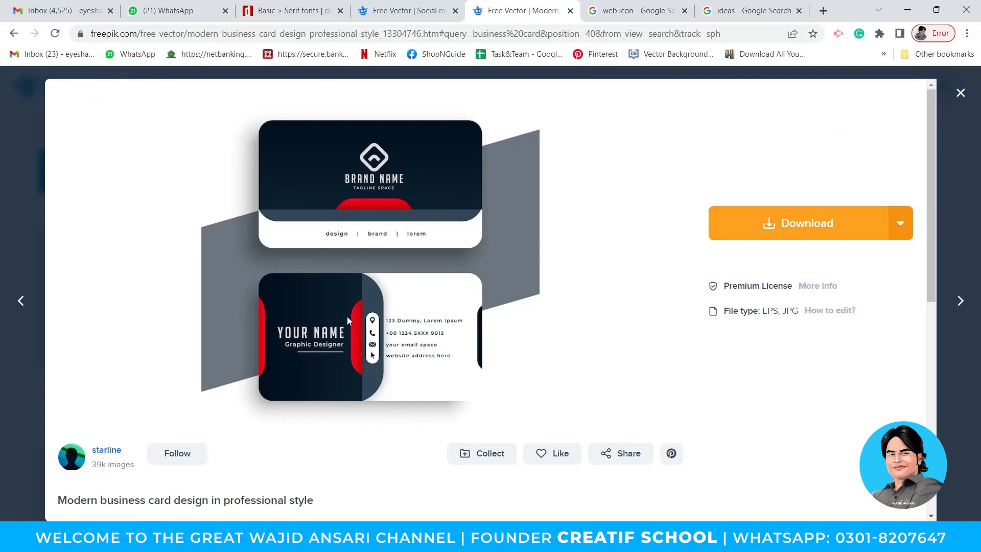
pyautogui.click(776, 223)
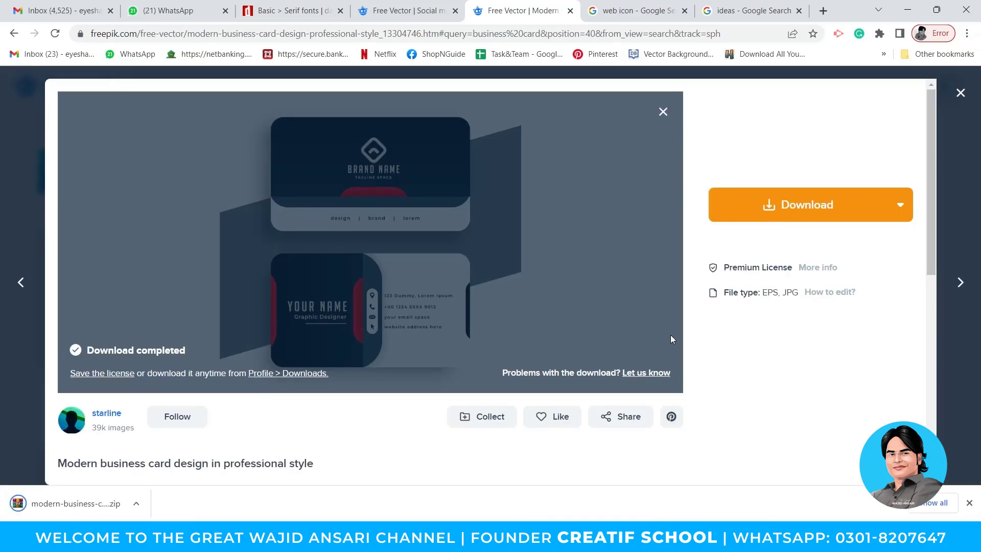
pyautogui.click(77, 503)
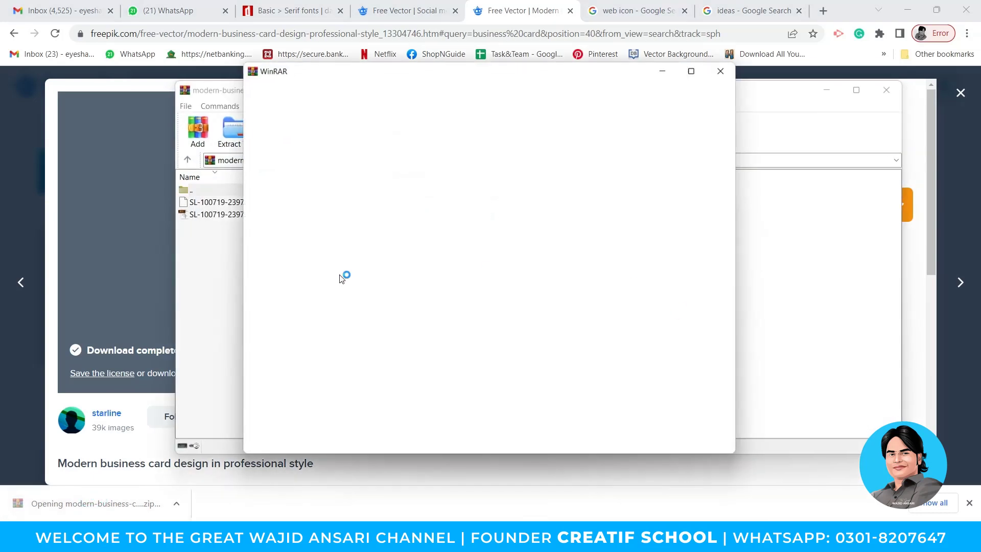
pyautogui.click(731, 72)
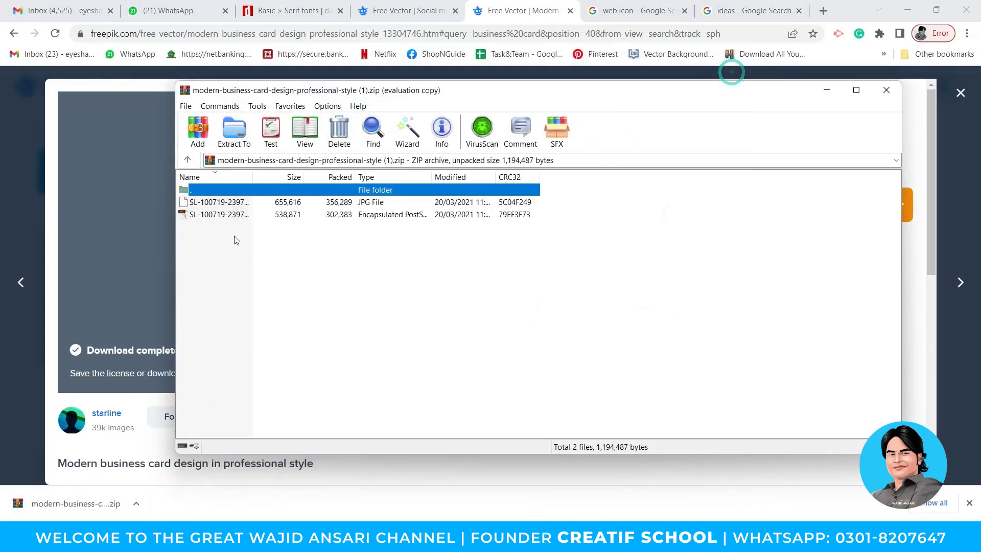
pyautogui.doubleClick(219, 214)
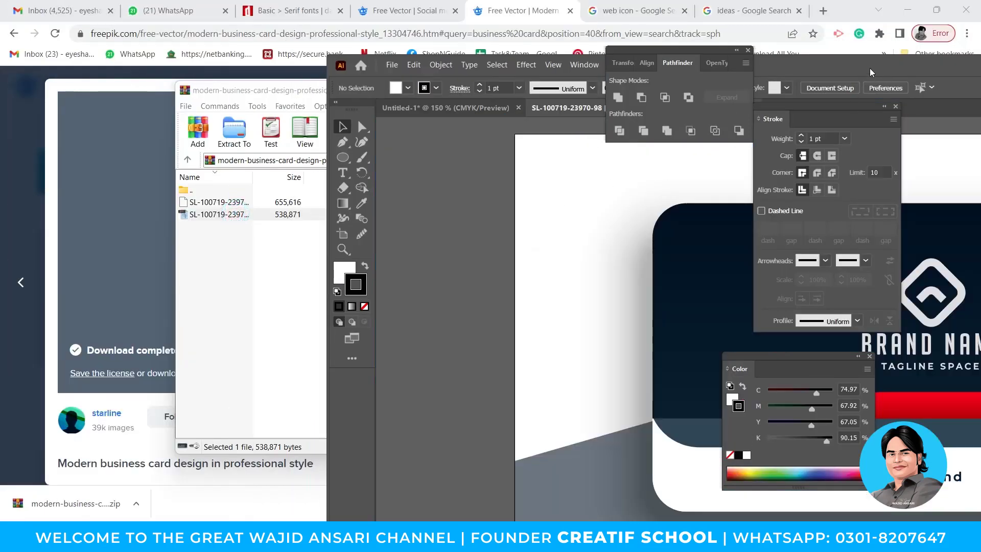
pyautogui.doubleClick(870, 71)
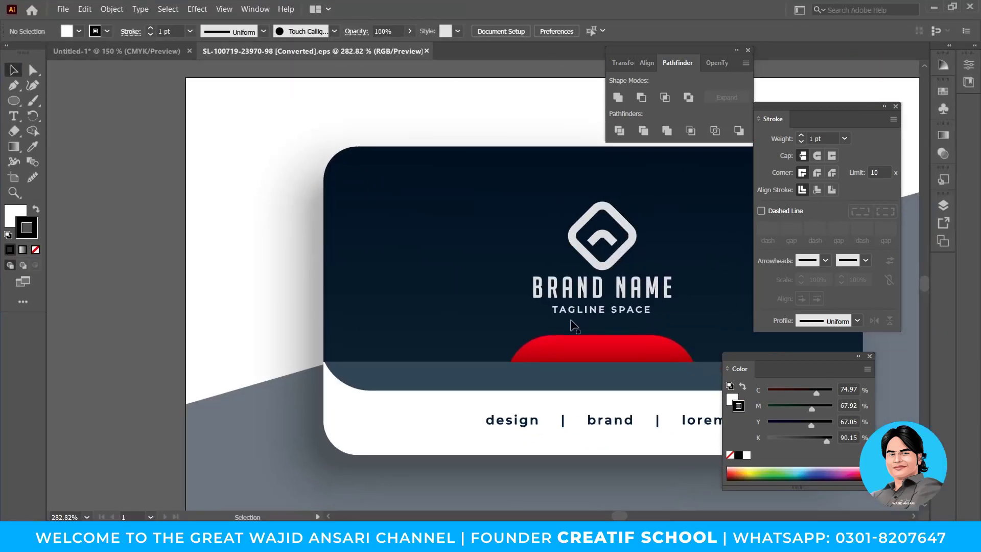
# Isolate the template's back side and copy its address, phone, email and website contact block.
pyautogui.hotkey('ctrl', '-')
pyautogui.hotkey('ctrl', '-')
pyautogui.hotkey('ctrl', '-')
pyautogui.moveTo(540, 422); pyautogui.dragTo(590, 350)
pyautogui.doubleClick(494, 256)
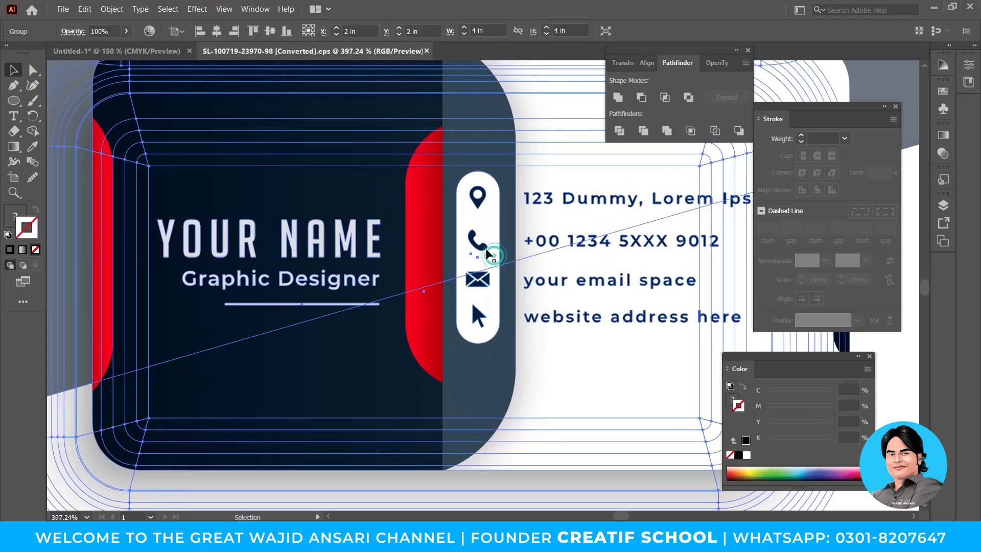
pyautogui.click(487, 249)
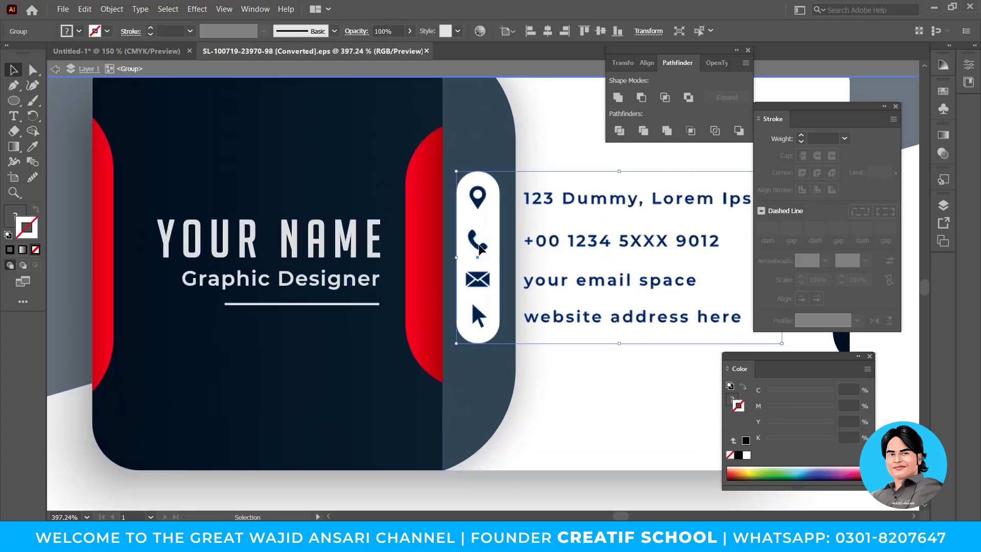
pyautogui.doubleClick(487, 248)
pyautogui.keyDown('shift'); pyautogui.click(479, 204); pyautogui.keyUp('shift')
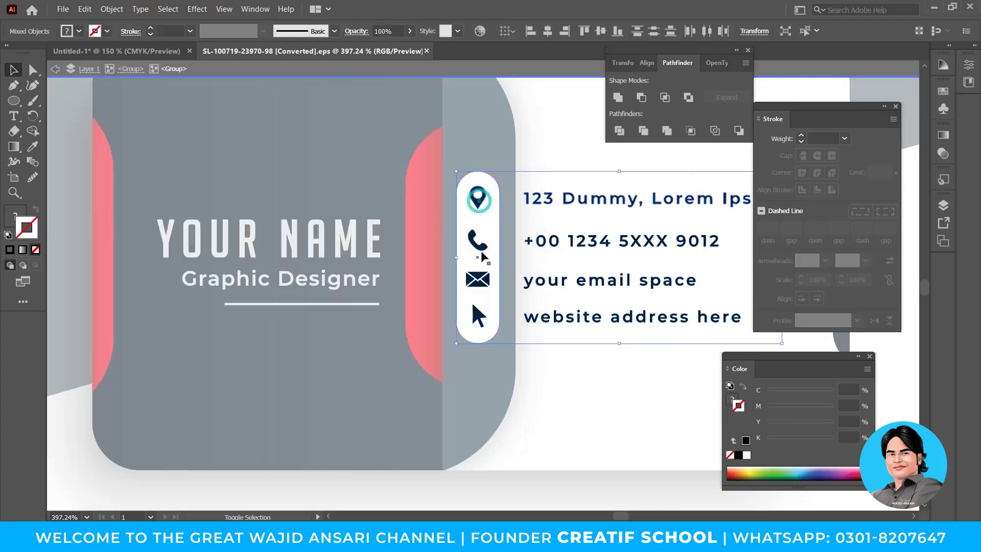
pyautogui.moveTo(508, 314); pyautogui.dragTo(388, 317)
pyautogui.hotkey('ctrl', 'c')
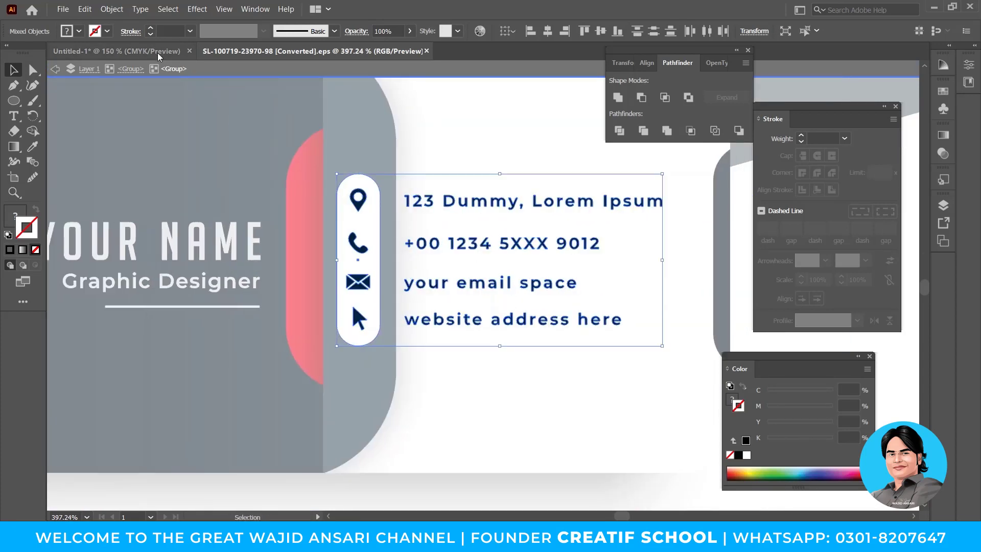
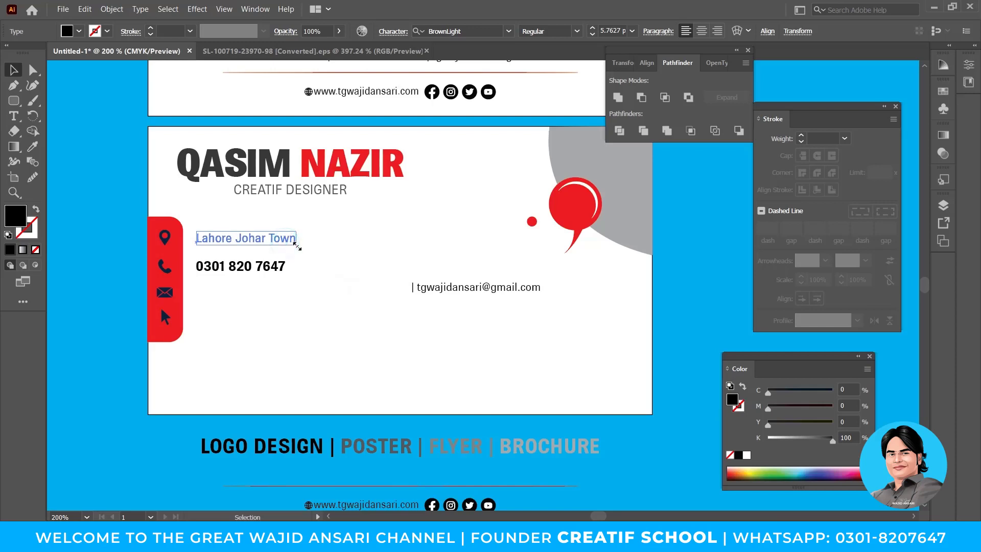
# Delete the '| ' before the email address and move the email line under the phone number.
pyautogui.click(449, 289)
pyautogui.press('t')
pyautogui.moveTo(416, 286); pyautogui.dragTo(379, 279)
pyautogui.press('BackSpace')
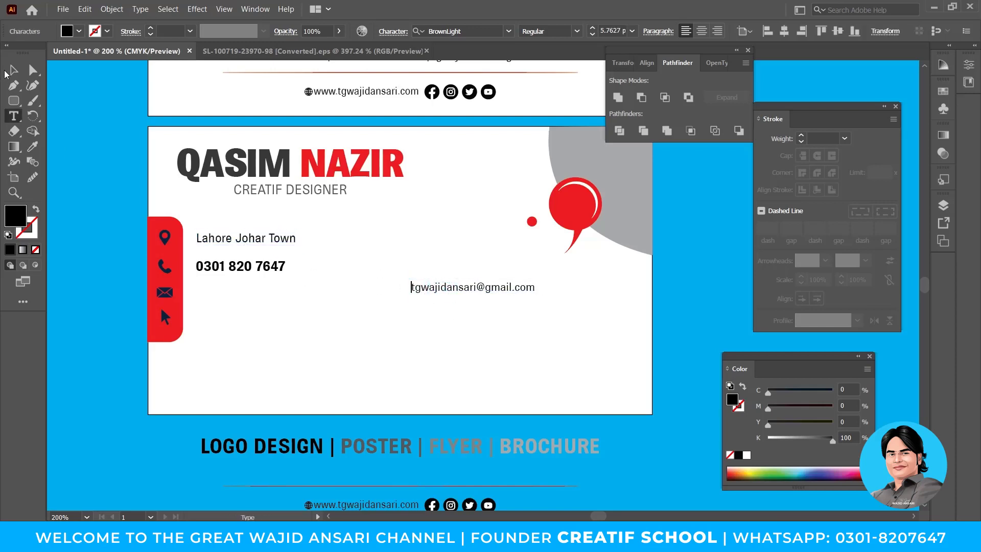
pyautogui.click(7, 74)
pyautogui.moveTo(444, 288); pyautogui.dragTo(229, 298)
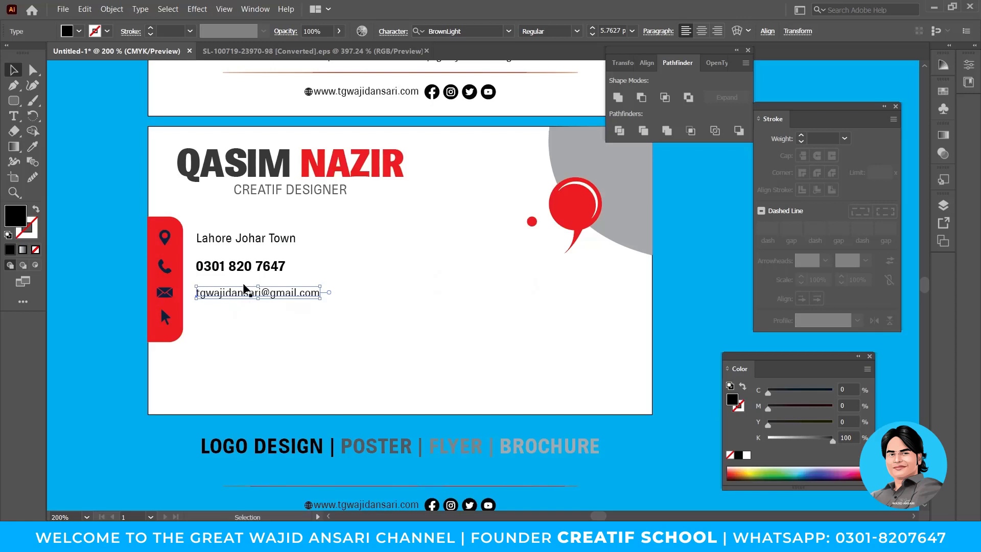
# Left-align the email, phone and address lines to the address line.
pyautogui.click(269, 273)
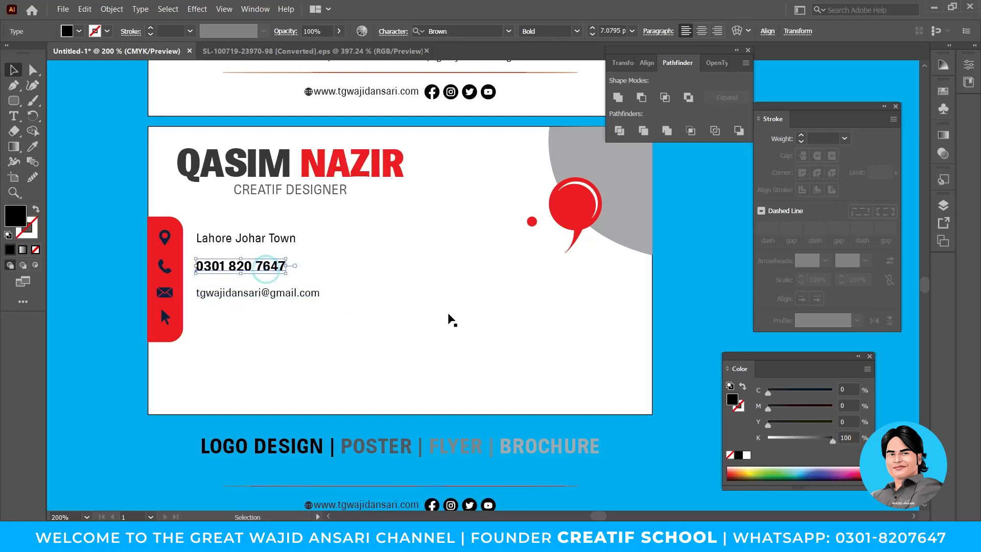
pyautogui.press('Down')
pyautogui.press('Up')
pyautogui.click(313, 298)
pyautogui.keyDown('shift'); pyautogui.click(268, 267); pyautogui.keyUp('shift')
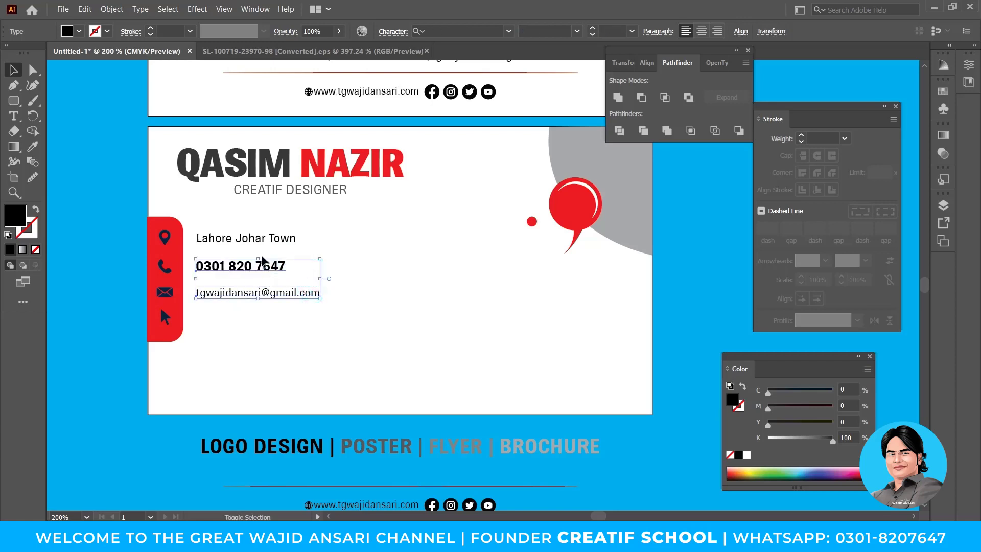
pyautogui.keyDown('shift'); pyautogui.click(282, 240); pyautogui.keyUp('shift')
pyautogui.click(284, 241)
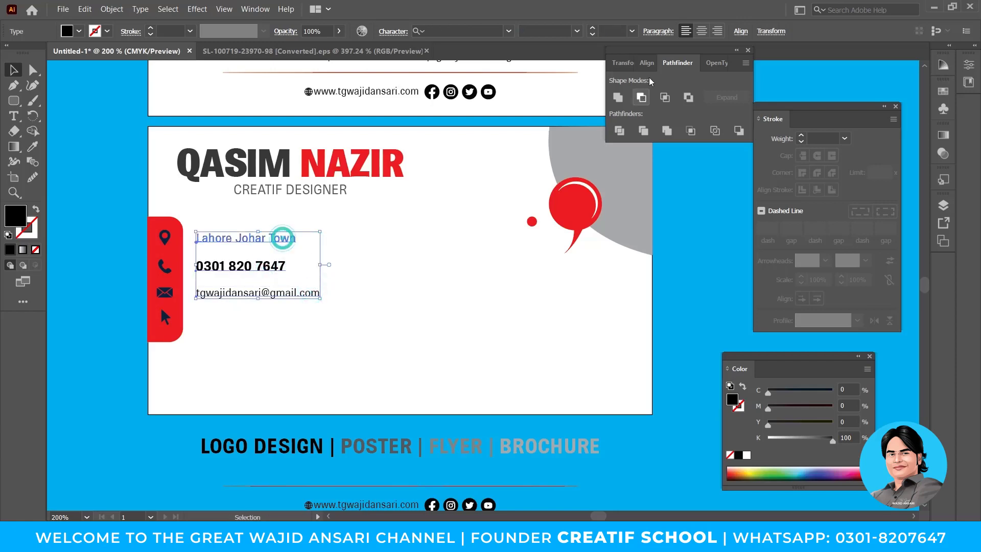
pyautogui.click(740, 31)
pyautogui.click(612, 69)
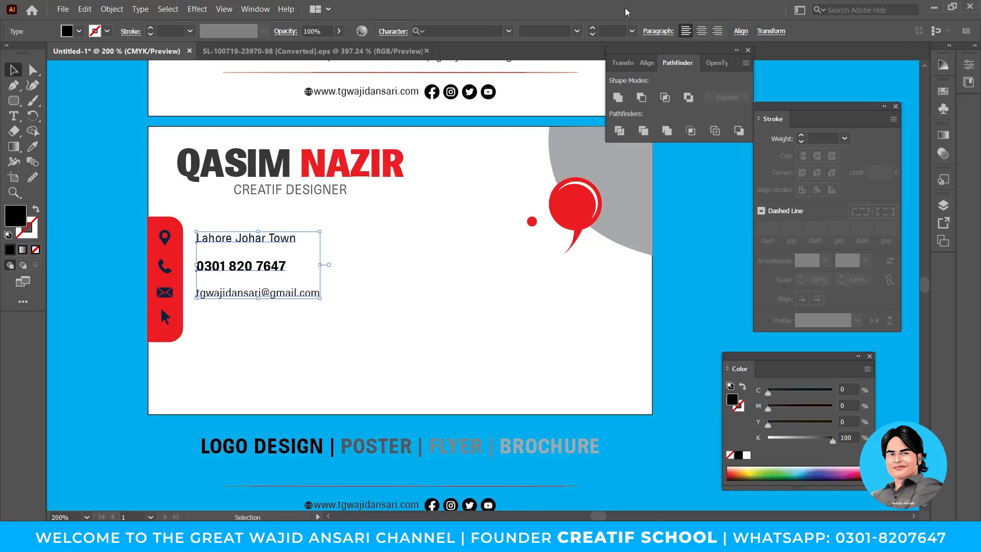
# Copy the website address from the footer group and paste it under the email line.
pyautogui.click(280, 321)
pyautogui.moveTo(386, 316); pyautogui.dragTo(415, 346)
pyautogui.moveTo(455, 383); pyautogui.dragTo(439, 315)
pyautogui.click(400, 471)
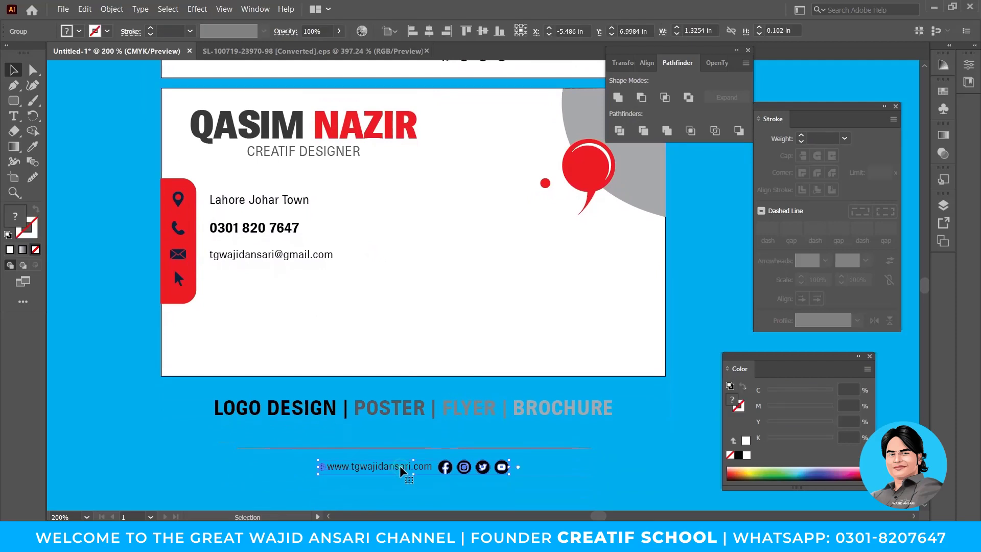
pyautogui.doubleClick(401, 470)
pyautogui.click(400, 468)
pyautogui.hotkey('ctrl', 'c')
pyautogui.doubleClick(357, 300)
pyautogui.hotkey('ctrl', 'v')
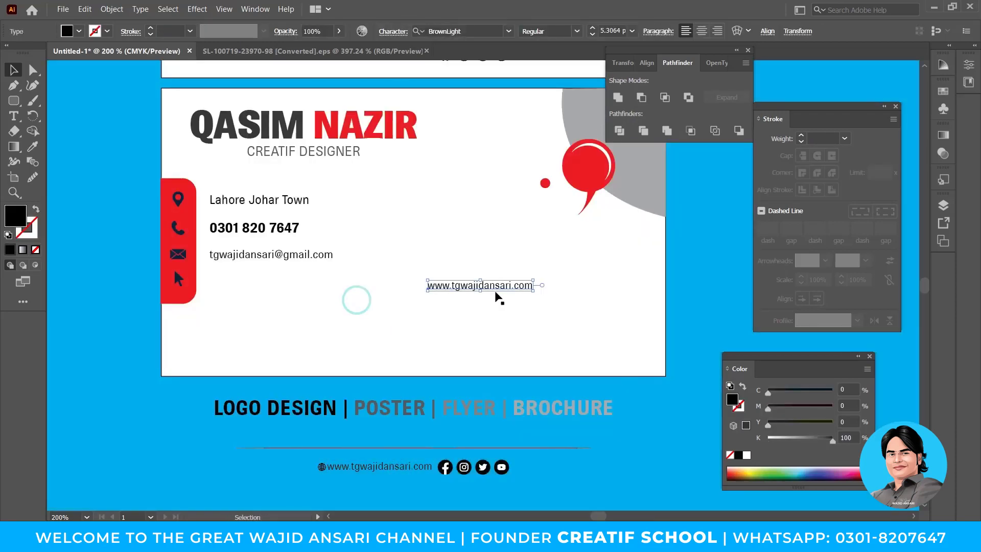
pyautogui.moveTo(500, 290); pyautogui.dragTo(291, 282)
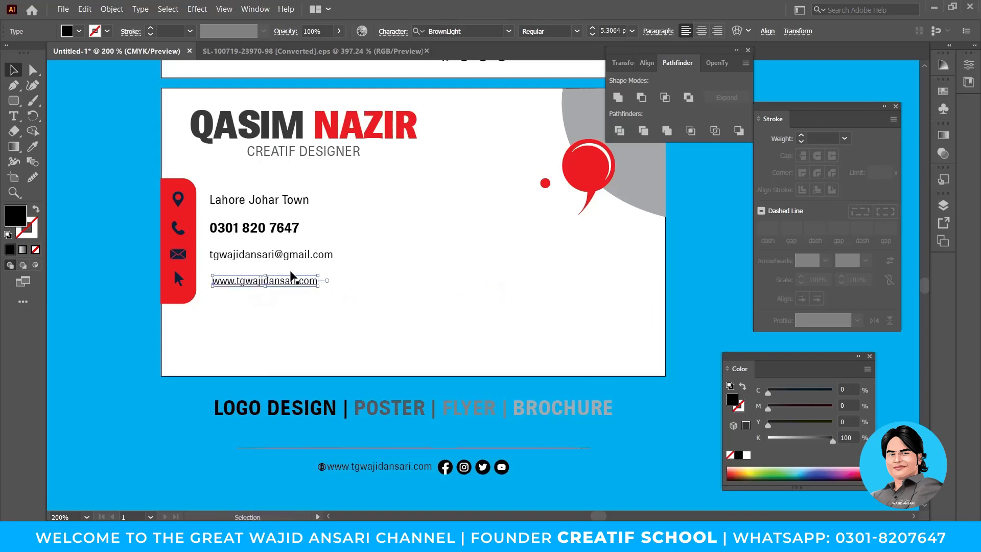
# Left-align the website, email, phone and address lines and nudge them slightly left.
pyautogui.keyDown('shift'); pyautogui.click(293, 256); pyautogui.keyUp('shift')
pyautogui.keyDown('shift'); pyautogui.click(286, 228); pyautogui.keyUp('shift')
pyautogui.keyDown('shift'); pyautogui.click(306, 199); pyautogui.keyUp('shift')
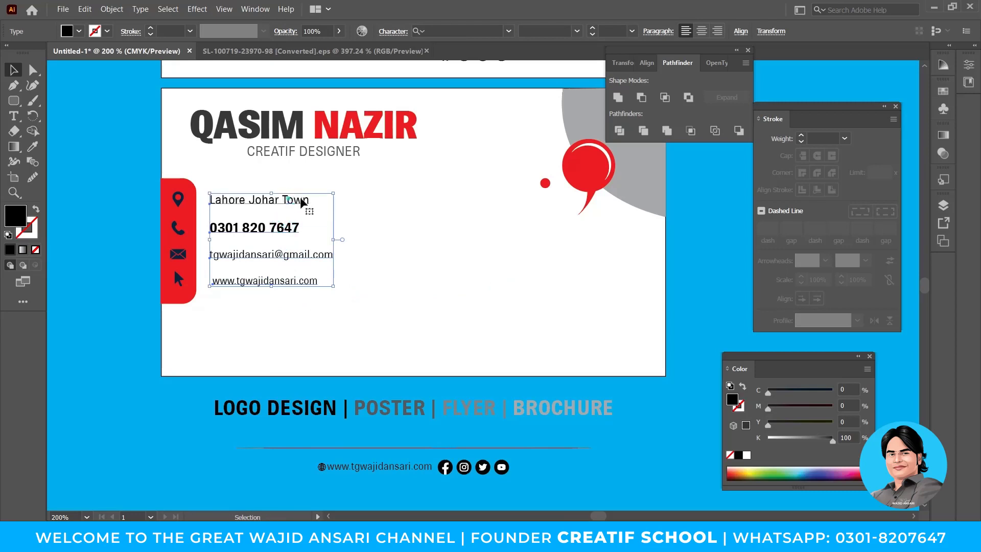
pyautogui.click(740, 31)
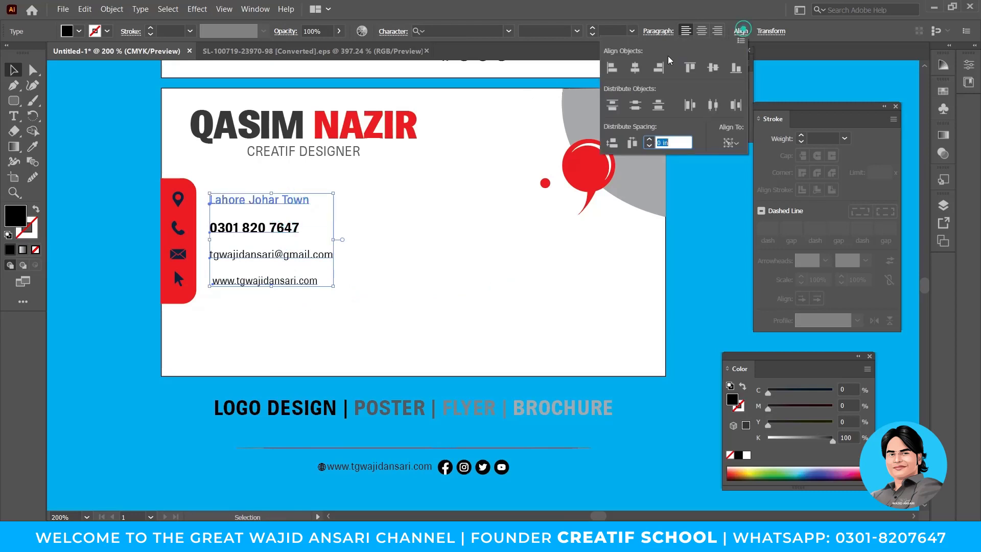
pyautogui.click(612, 67)
pyautogui.moveTo(402, 281); pyautogui.dragTo(444, 313)
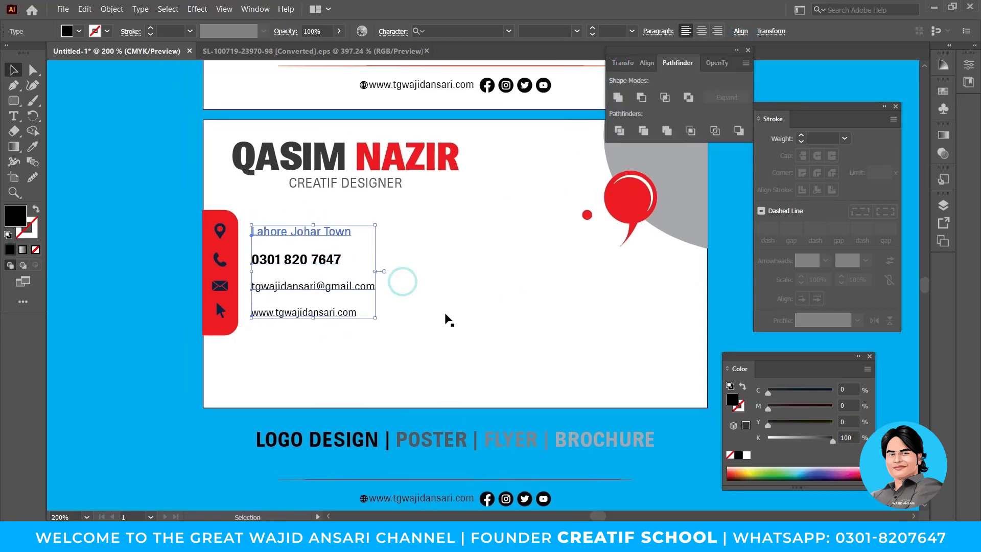
pyautogui.press('Left')
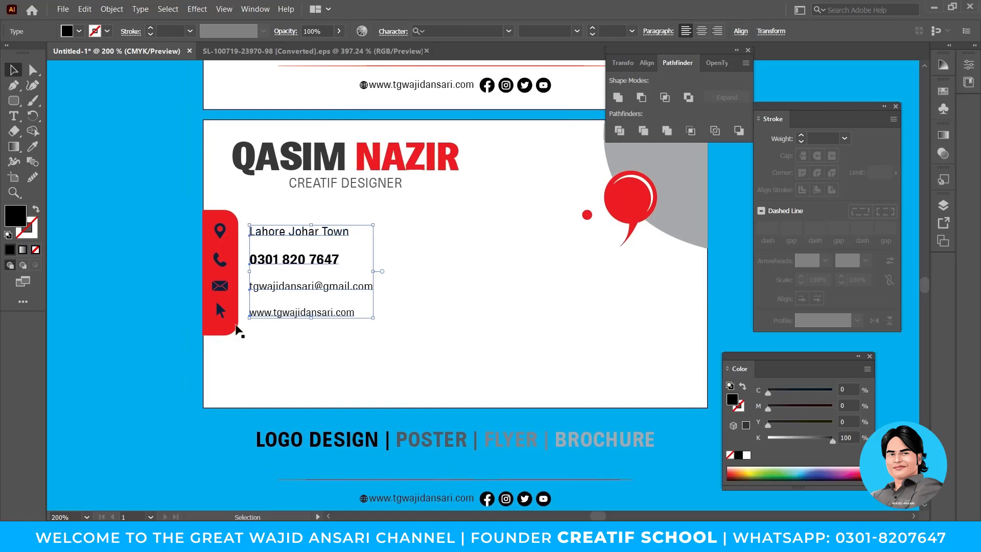
# Slightly enlarge the contact lines and reframe the view on the card.
pyautogui.moveTo(373, 318); pyautogui.dragTo(377, 321)
pyautogui.click(338, 325)
pyautogui.click(332, 315)
pyautogui.moveTo(338, 343); pyautogui.dragTo(321, 349)
pyautogui.moveTo(140, 218); pyautogui.dragTo(335, 360)
pyautogui.keyDown('ctrl'); pyautogui.keyDown('alt'); pyautogui.click(392, 279); pyautogui.keyUp('alt'); pyautogui.keyUp('ctrl')
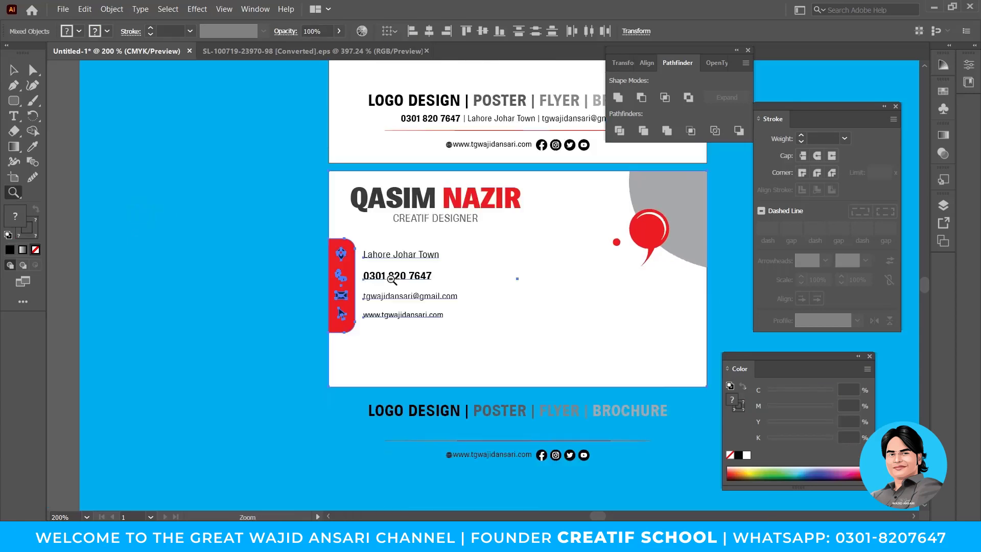
pyautogui.keyDown('ctrl'); pyautogui.keyDown('alt'); pyautogui.click(392, 280); pyautogui.keyUp('alt'); pyautogui.keyUp('ctrl')
pyautogui.moveTo(515, 285); pyautogui.dragTo(394, 346)
pyautogui.click(238, 254)
pyautogui.keyDown('ctrl'); pyautogui.click(513, 307); pyautogui.keyUp('ctrl')
pyautogui.keyDown('ctrl'); pyautogui.click(512, 306); pyautogui.keyUp('ctrl')
pyautogui.moveTo(339, 323); pyautogui.dragTo(232, 274)
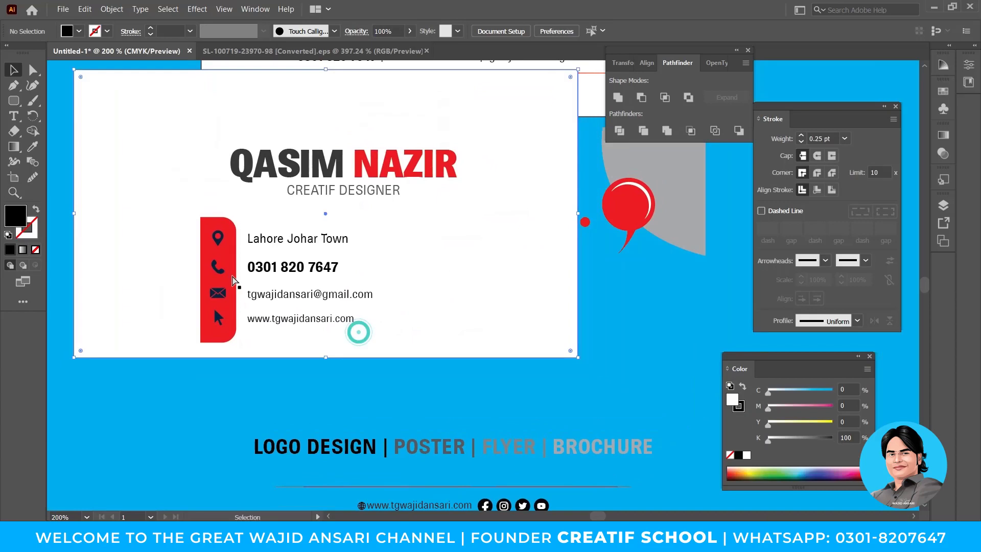
pyautogui.hotkey('ctrl', 'z')
# Draw a tall, narrow rounded rectangle to the right of the contact details.
pyautogui.moveTo(401, 347); pyautogui.dragTo(220, 243)
pyautogui.moveTo(475, 359); pyautogui.dragTo(458, 358)
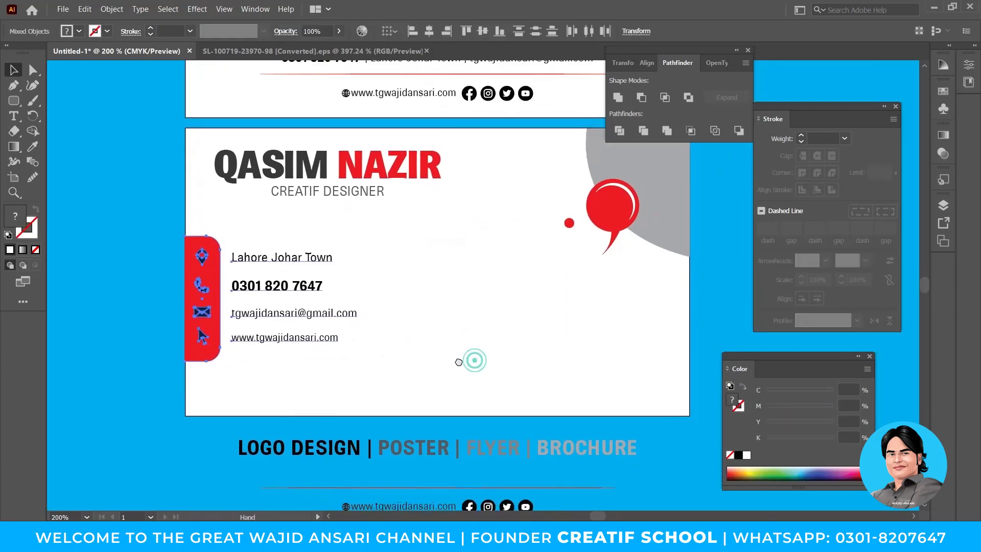
pyautogui.click(14, 101)
pyautogui.moveTo(369, 249); pyautogui.dragTo(376, 350)
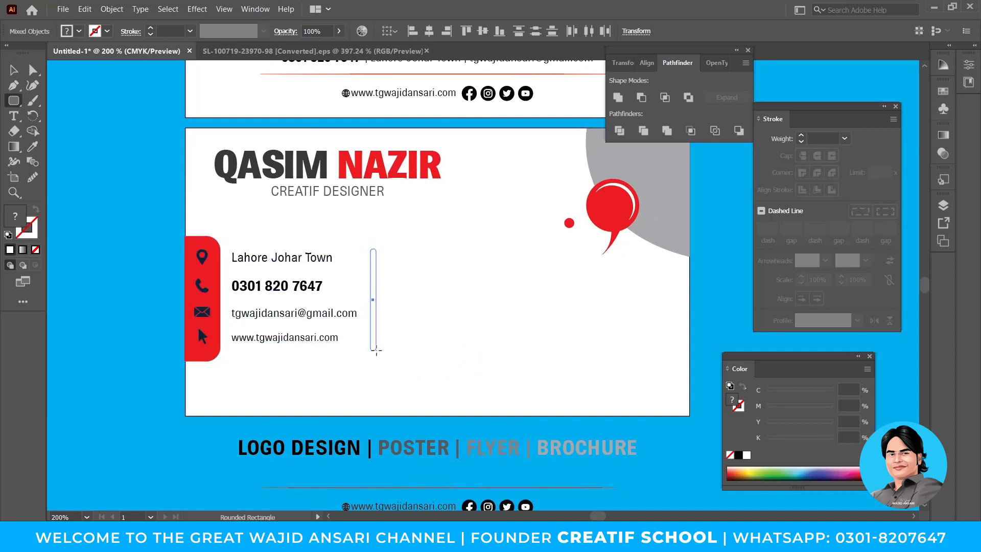
# Fill the divider with the card's red, then redraw it thinner beside the contacts.
pyautogui.press('i')
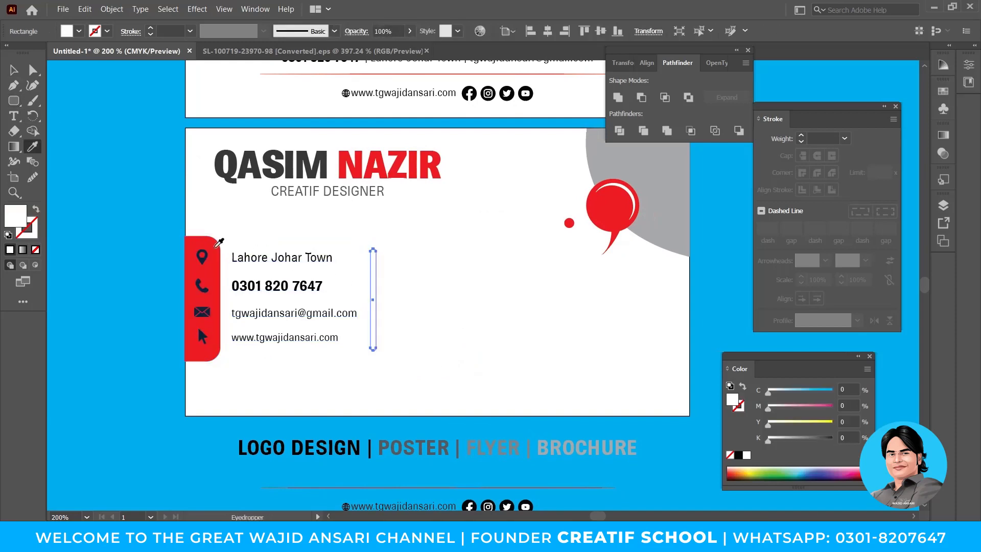
pyautogui.click(216, 245)
pyautogui.press('v')
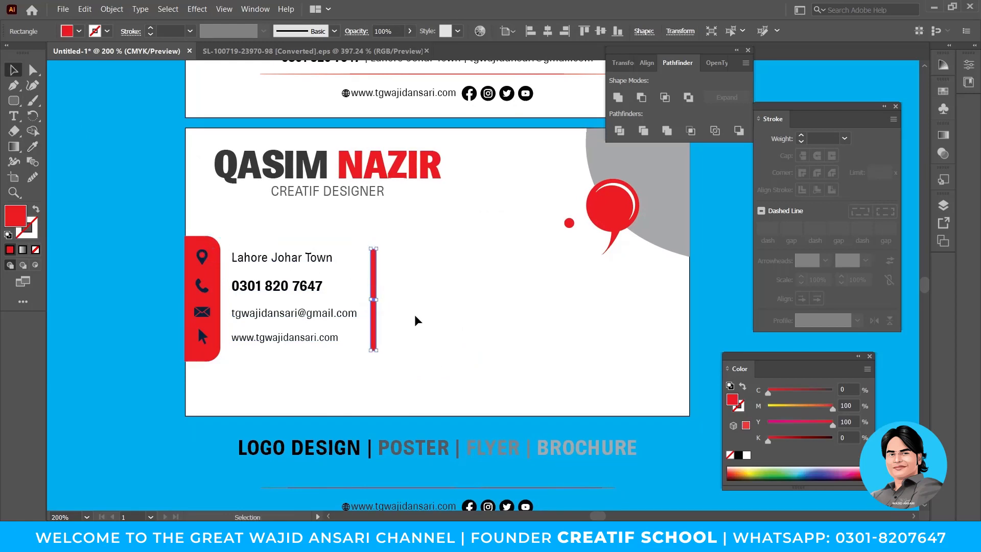
pyautogui.press('Delete')
pyautogui.click(13, 101)
pyautogui.moveTo(367, 245); pyautogui.dragTo(369, 341)
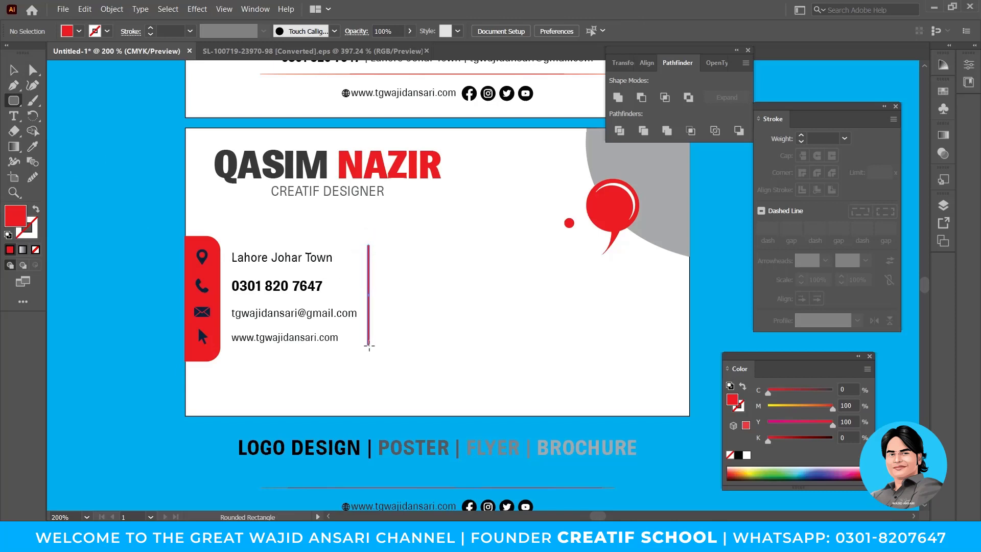
# Nudge the thin red divider slightly right and down.
pyautogui.press('v')
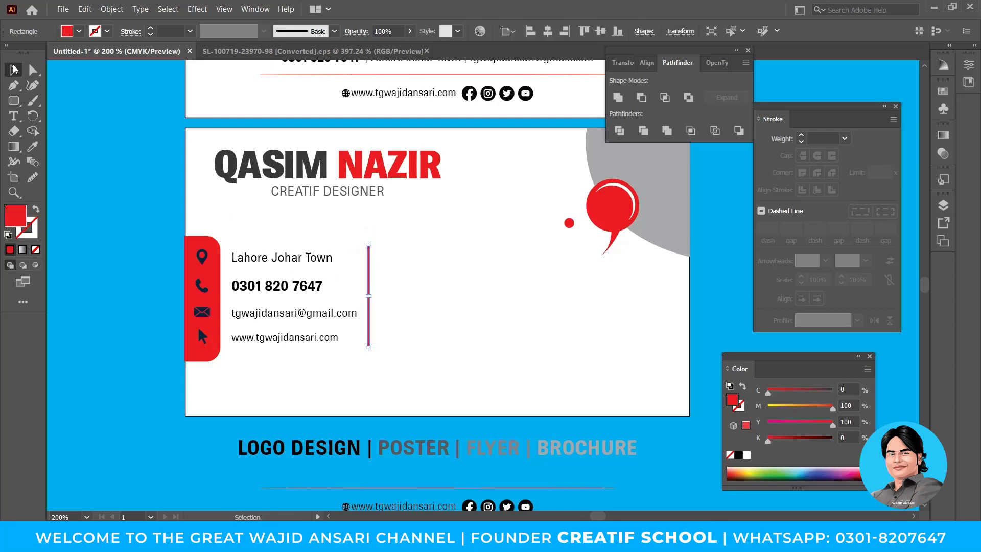
pyautogui.click(97, 142)
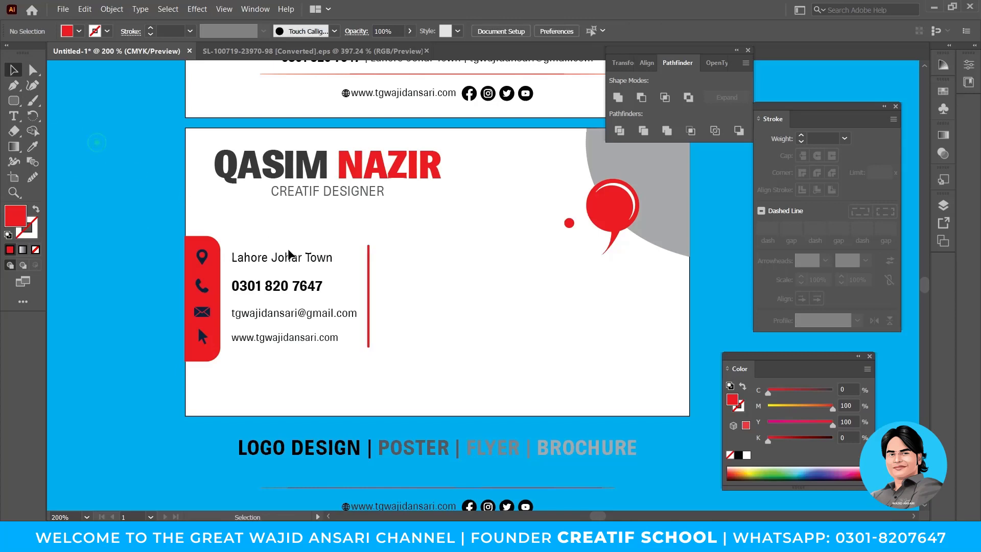
pyautogui.click(369, 282)
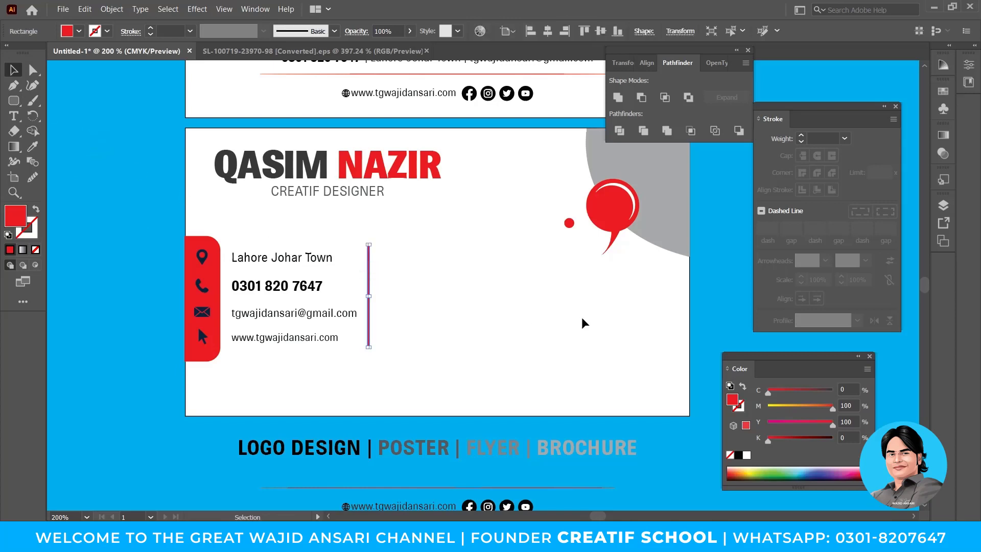
pyautogui.press('Right')
pyautogui.press('Right')
pyautogui.press('Right')
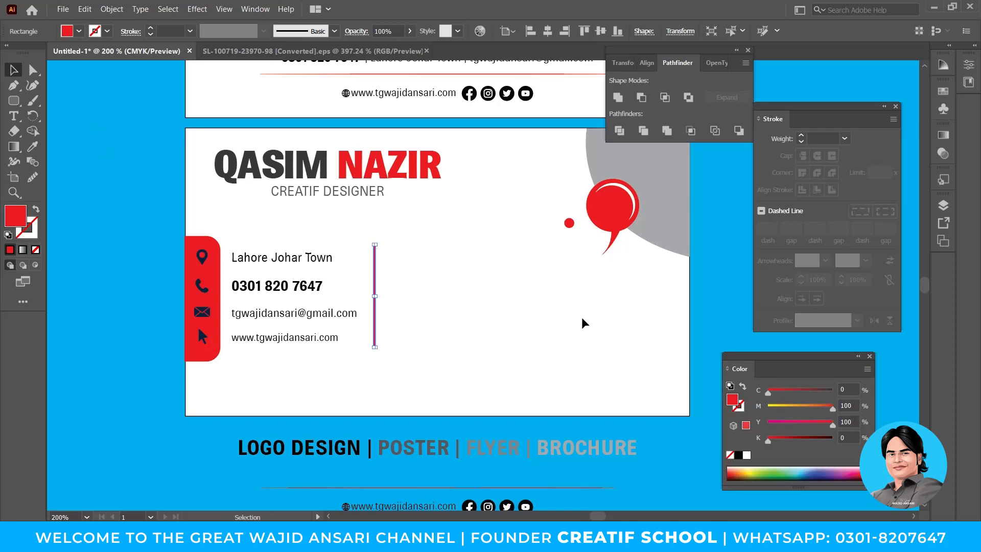
pyautogui.press('Down')
pyautogui.press('Down')
# Move the services text beside the red divider and put POSTER on its own line without the pipe.
pyautogui.scroll(-1, 562, 325)
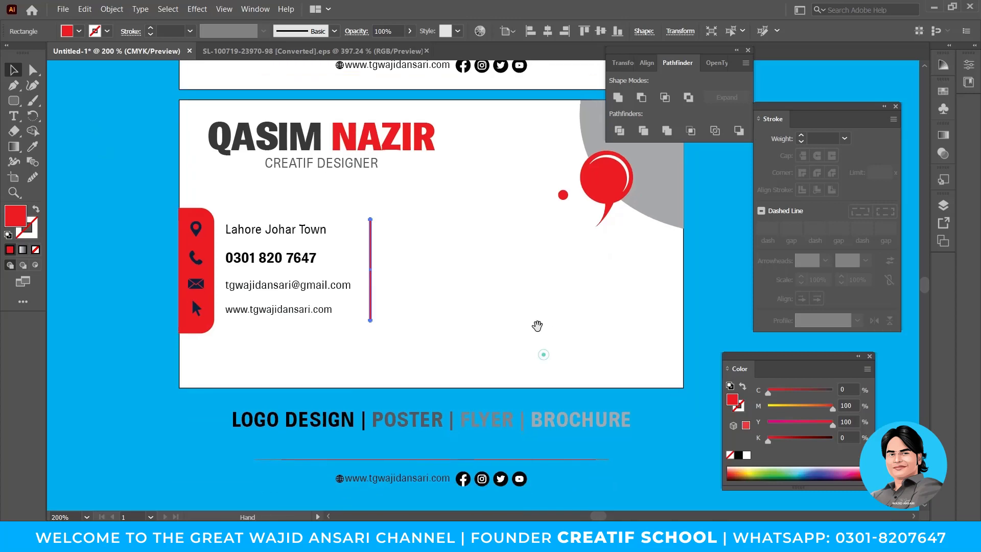
pyautogui.click(458, 429)
pyautogui.moveTo(458, 429); pyautogui.dragTo(604, 241)
pyautogui.doubleClick(598, 232)
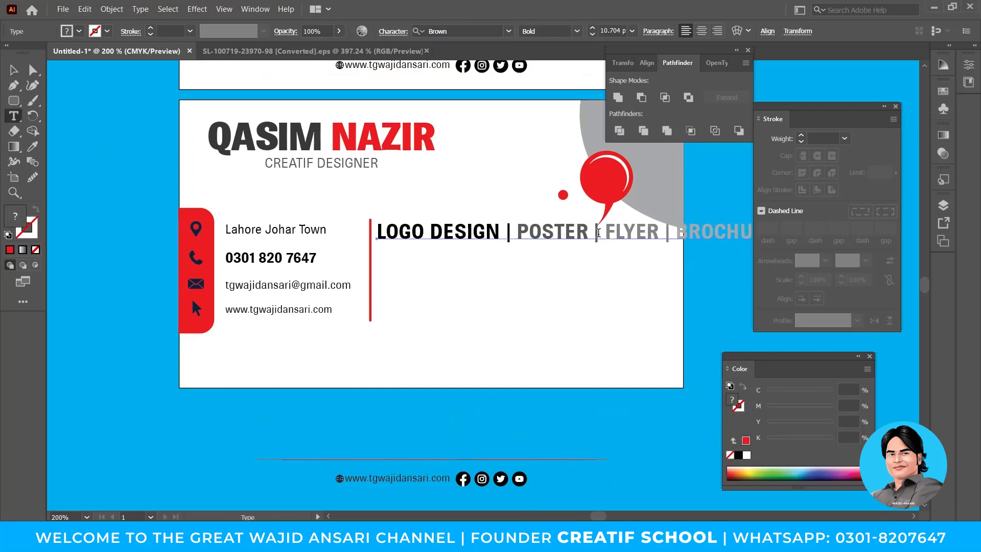
pyautogui.click(512, 229)
pyautogui.press('BackSpace')
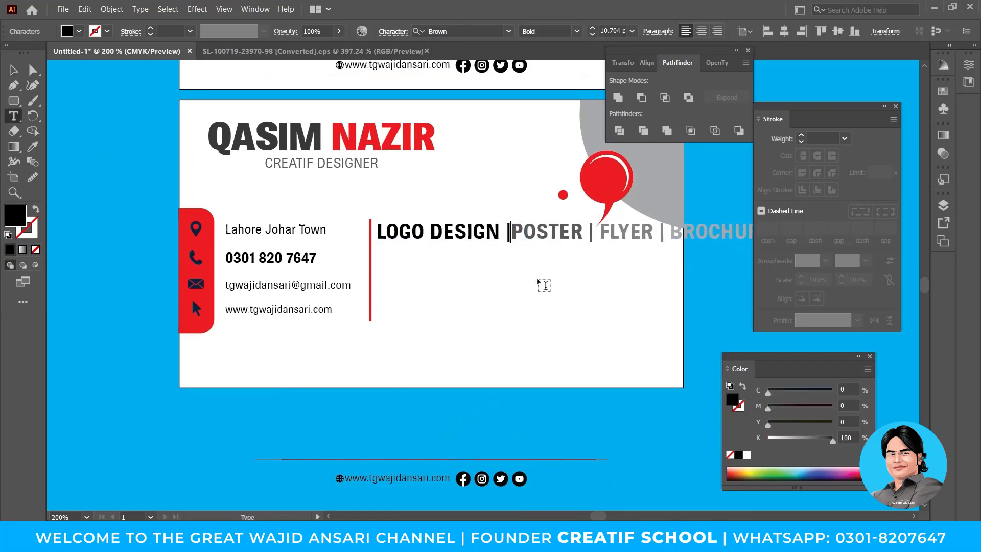
pyautogui.press('BackSpace')
pyautogui.press('Return')
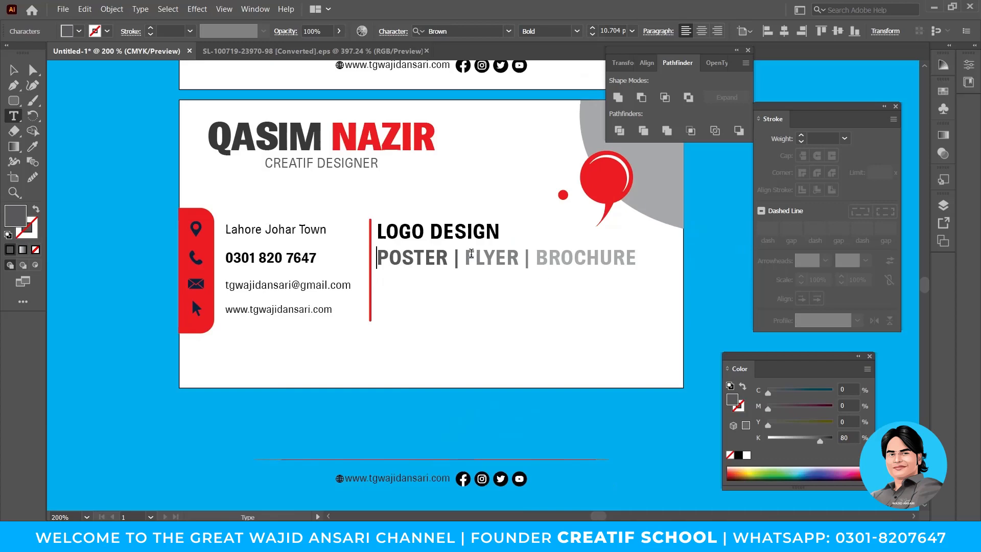
# Put FLYER and BROCHURE on their own lines, removing their separators.
pyautogui.click(471, 252)
pyautogui.press('BackSpace')
pyautogui.press('BackSpace')
pyautogui.press('BackSpace')
pyautogui.press('Return')
pyautogui.click(449, 281)
pyautogui.press('BackSpace')
pyautogui.press('BackSpace')
pyautogui.press('BackSpace')
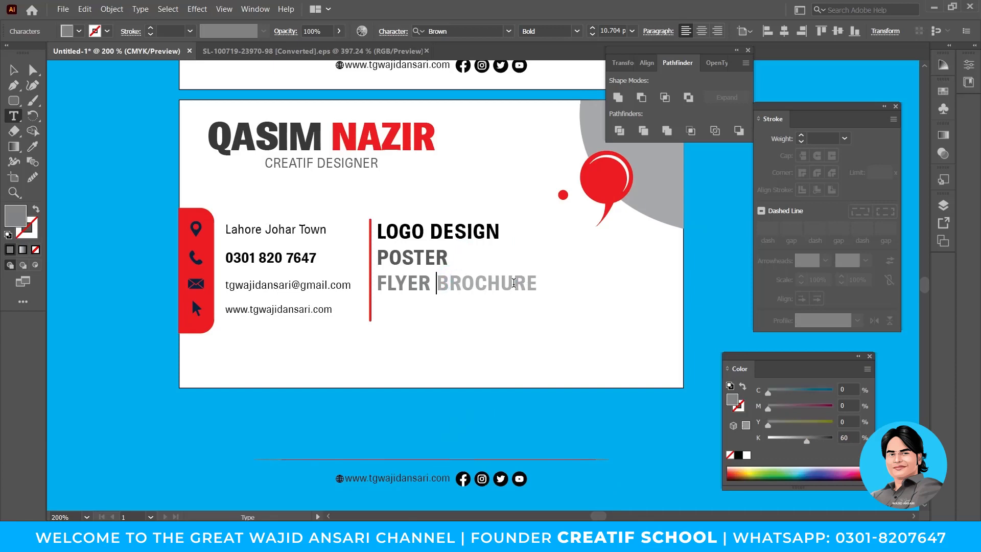
pyautogui.press('Return')
pyautogui.press('Escape')
# Nudge the services list right and scale it up together with the contact details.
pyautogui.press('Right')
pyautogui.press('Right')
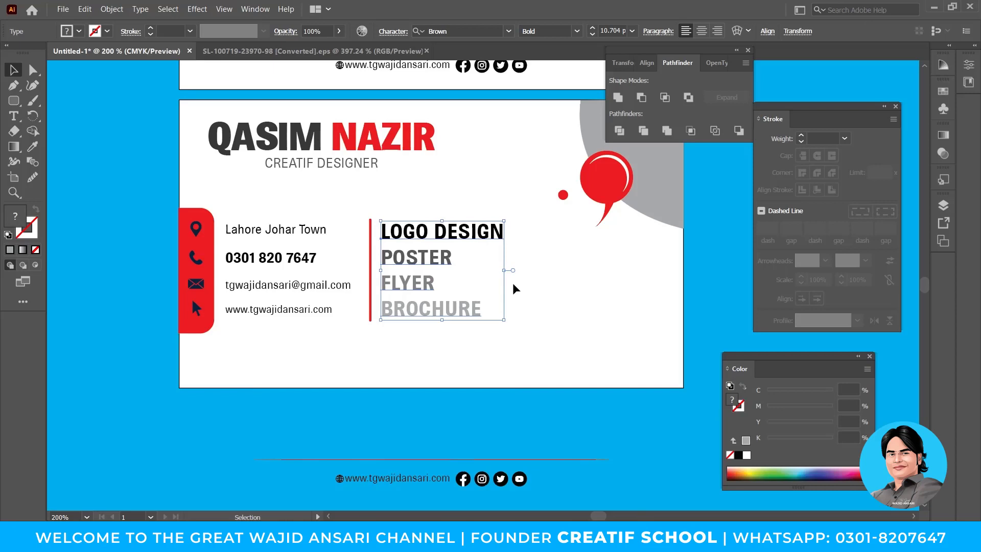
pyautogui.press('Right')
pyautogui.moveTo(541, 346); pyautogui.dragTo(258, 251)
pyautogui.moveTo(508, 333); pyautogui.dragTo(531, 354)
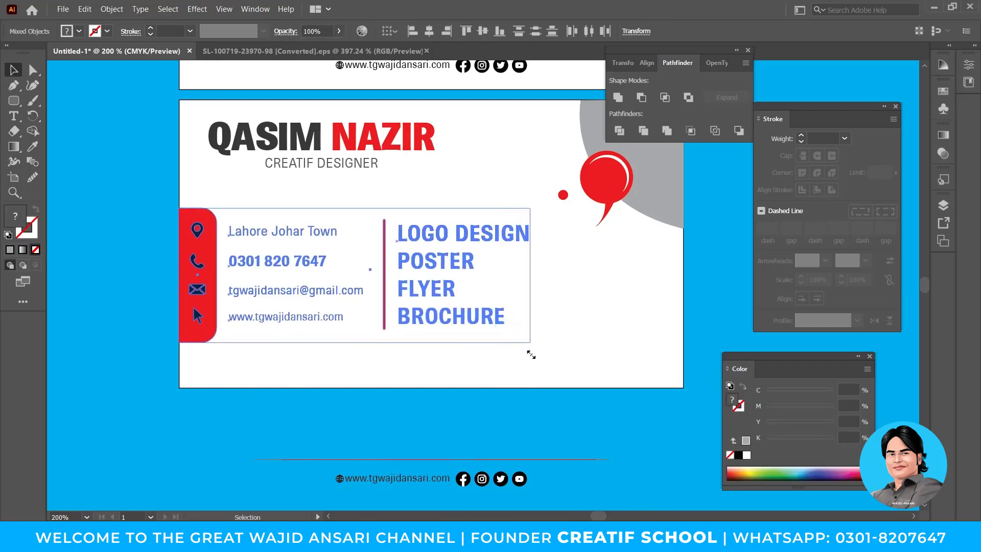
# Enlarge the services text block further and nudge it slightly right.
pyautogui.click(540, 423)
pyautogui.click(442, 318)
pyautogui.moveTo(534, 325); pyautogui.dragTo(539, 332)
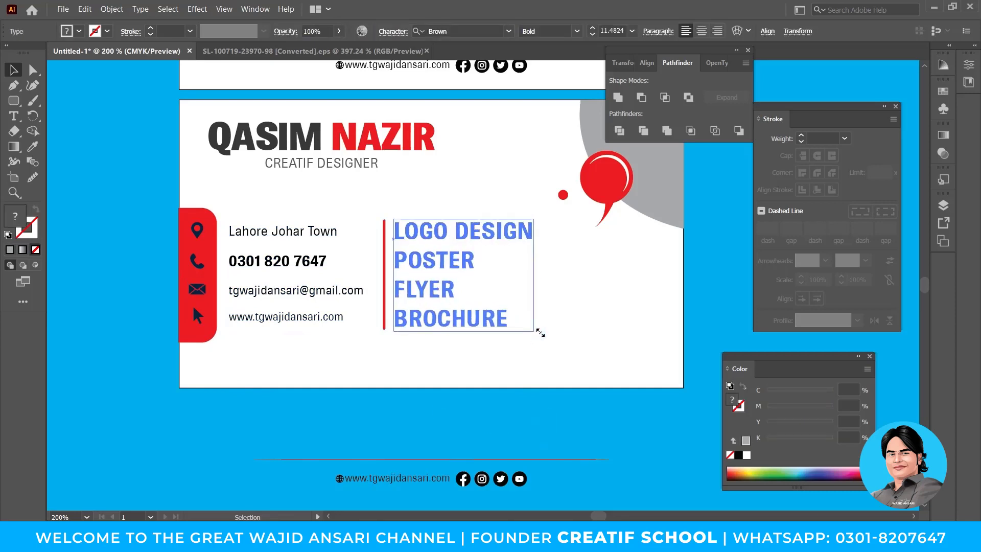
pyautogui.moveTo(546, 333); pyautogui.dragTo(548, 335)
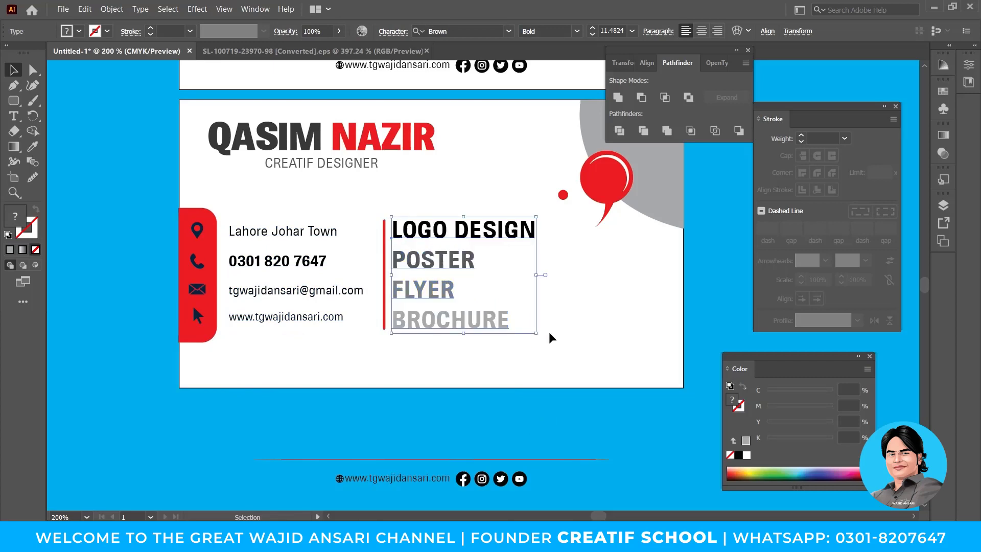
pyautogui.press('Right')
pyautogui.click(553, 429)
pyautogui.click(502, 476)
# Cut the four social icons out of the footer group and paste them below BROCHURE.
pyautogui.doubleClick(502, 478)
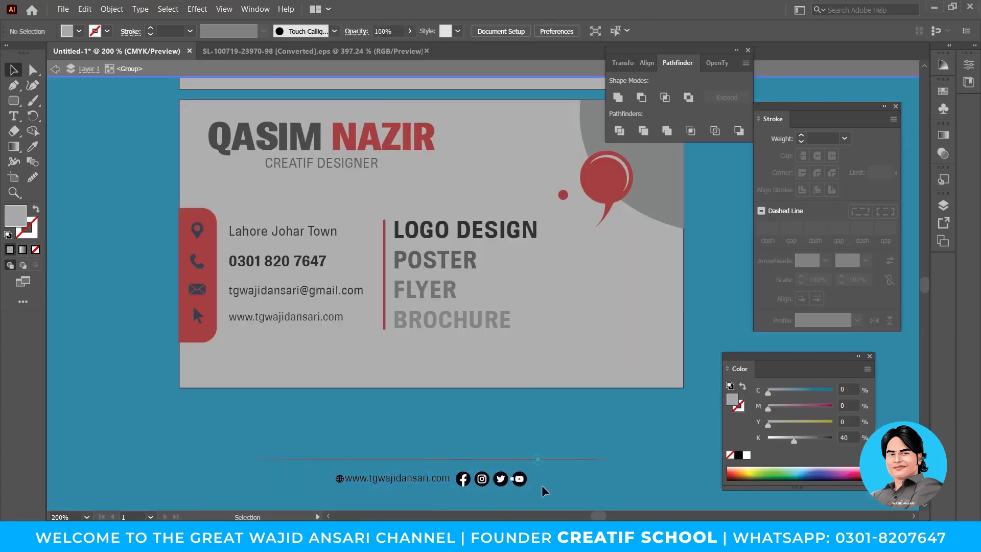
pyautogui.click(521, 478)
pyautogui.doubleClick(521, 478)
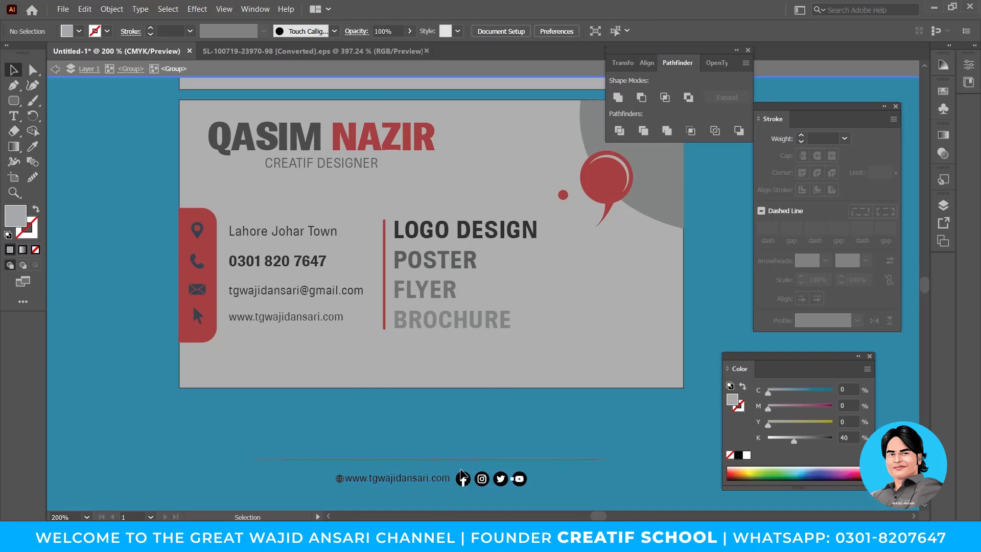
pyautogui.moveTo(462, 468); pyautogui.dragTo(531, 495)
pyautogui.hotkey('ctrl', 'x')
pyautogui.doubleClick(506, 420)
pyautogui.hotkey('ctrl', 'v')
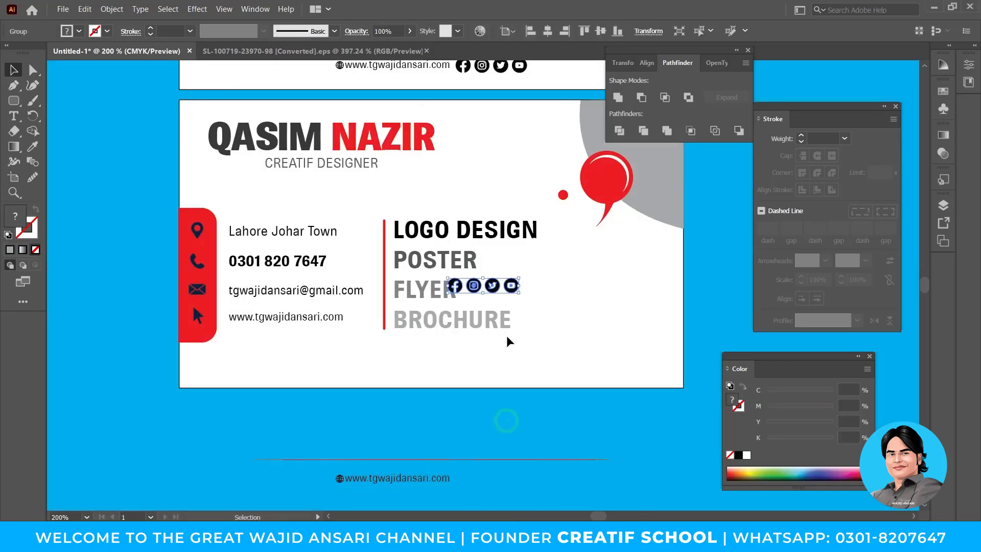
pyautogui.moveTo(509, 290); pyautogui.dragTo(496, 343)
# Nudge the social icons down slightly and hide all panels to view the whole card.
pyautogui.click(477, 391)
pyautogui.click(474, 364)
pyautogui.press('Down')
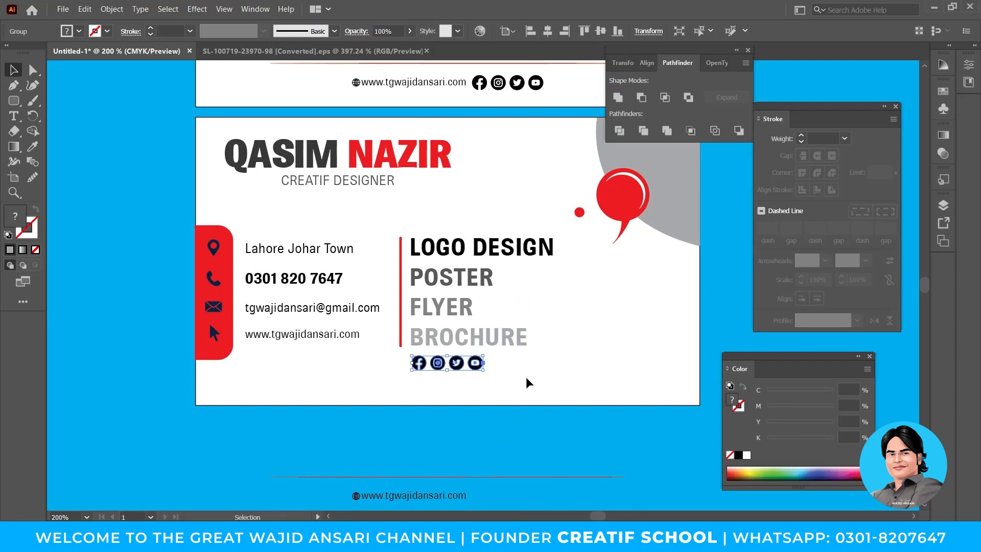
pyautogui.press('Tab')
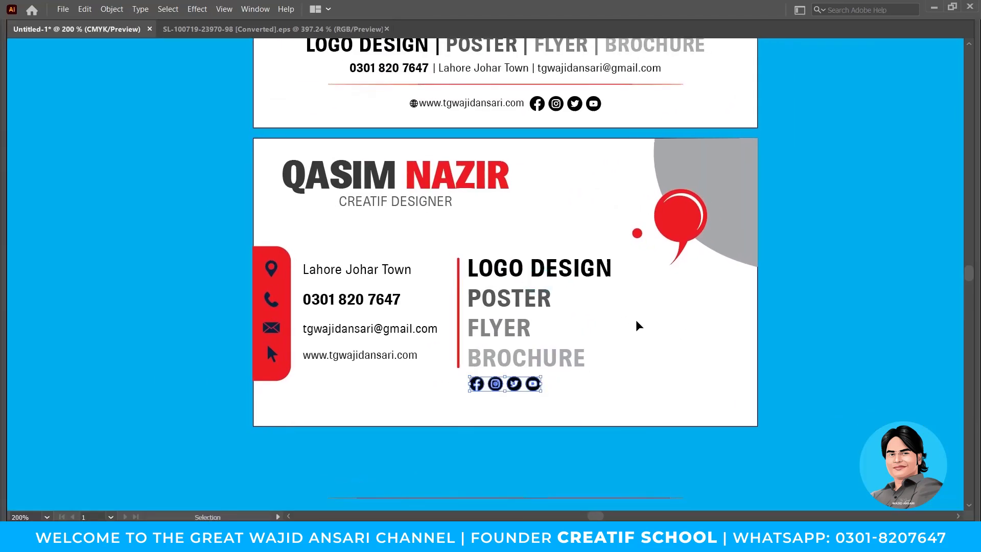
pyautogui.moveTo(638, 325); pyautogui.dragTo(634, 326)
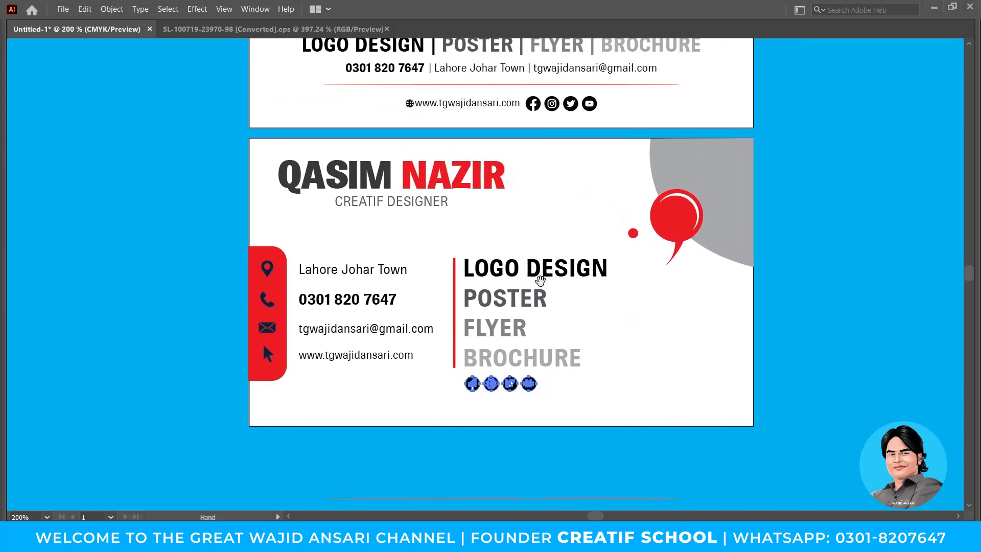
pyautogui.moveTo(540, 280); pyautogui.dragTo(520, 294)
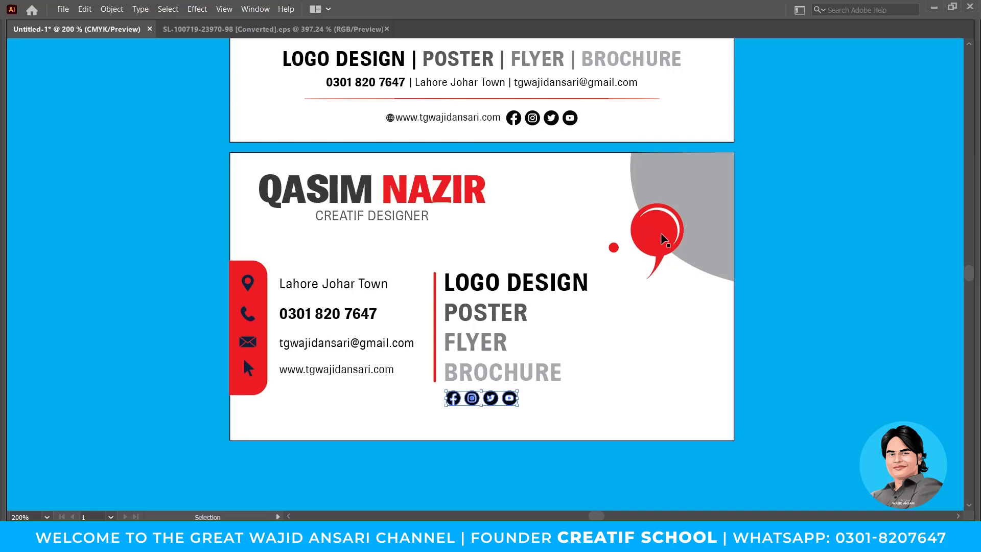
# Rotate the grey arc into the card's bottom-right corner.
pyautogui.click(664, 239)
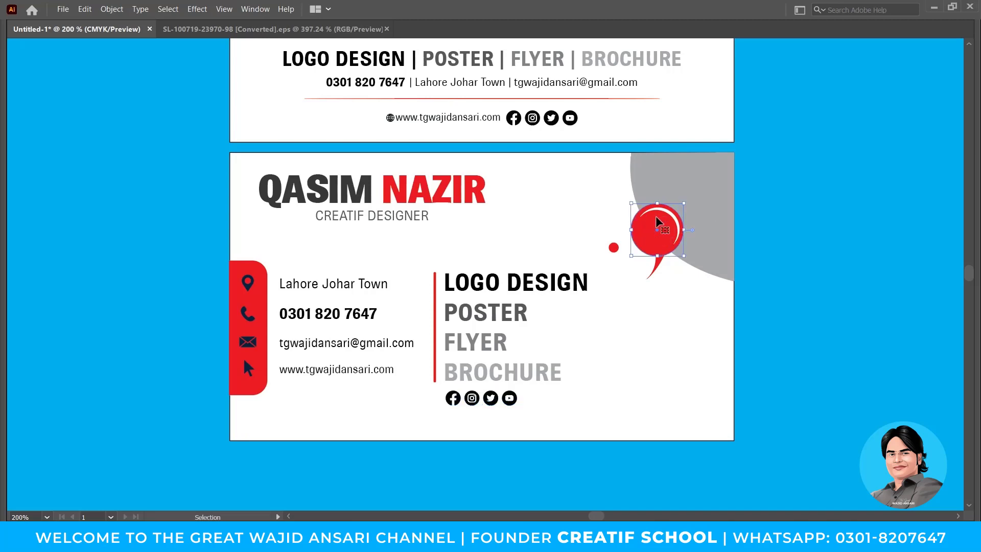
pyautogui.keyDown('shift'); pyautogui.click(613, 248); pyautogui.keyUp('shift')
pyautogui.keyDown('shift'); pyautogui.click(708, 235); pyautogui.keyUp('shift')
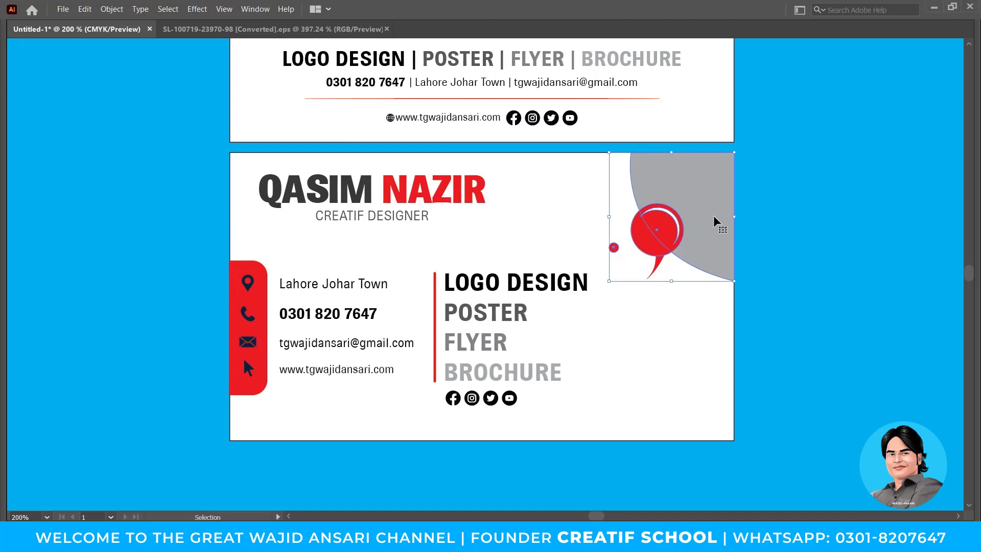
pyautogui.moveTo(715, 222); pyautogui.dragTo(707, 282)
pyautogui.hotkey('ctrl', 'z')
pyautogui.click(660, 266)
pyautogui.click(658, 225)
pyautogui.click(720, 179)
pyautogui.moveTo(738, 149); pyautogui.dragTo(707, 408)
# Move the red speech bubble and small dot down onto the grey arc, nudging the arc slightly.
pyautogui.click(656, 229)
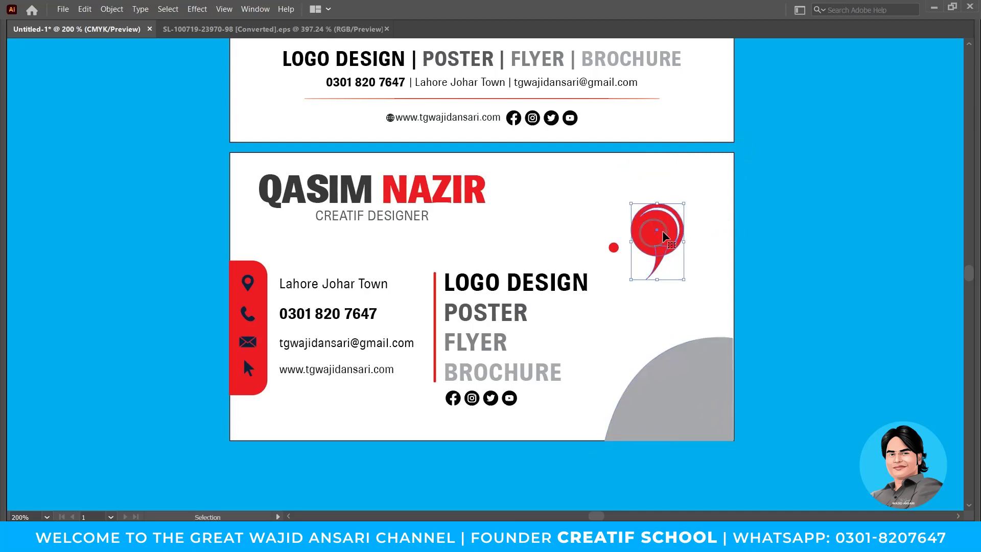
pyautogui.keyDown('shift'); pyautogui.click(613, 248); pyautogui.keyUp('shift')
pyautogui.moveTo(651, 241); pyautogui.dragTo(643, 375)
pyautogui.click(704, 357)
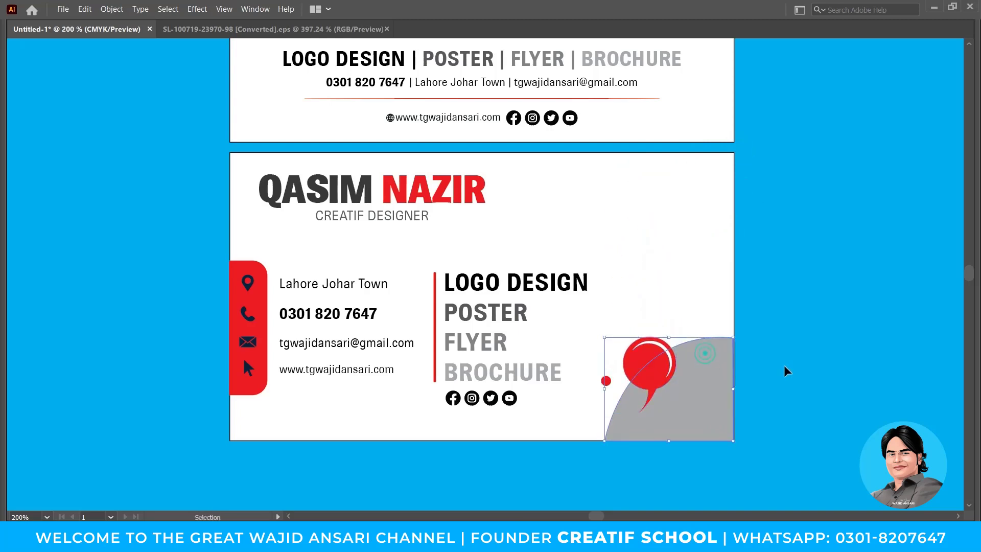
pyautogui.click(785, 366)
pyautogui.keyDown('ctrl'); pyautogui.click(664, 341); pyautogui.keyUp('ctrl')
pyautogui.moveTo(481, 267); pyautogui.dragTo(573, 267)
pyautogui.keyDown('ctrl'); pyautogui.click(600, 312); pyautogui.keyUp('ctrl')
pyautogui.moveTo(543, 300); pyautogui.dragTo(540, 301)
# Reshape the grey arc's curve with the Direct Selection tool.
pyautogui.click(629, 299)
pyautogui.press('a')
pyautogui.click(566, 228)
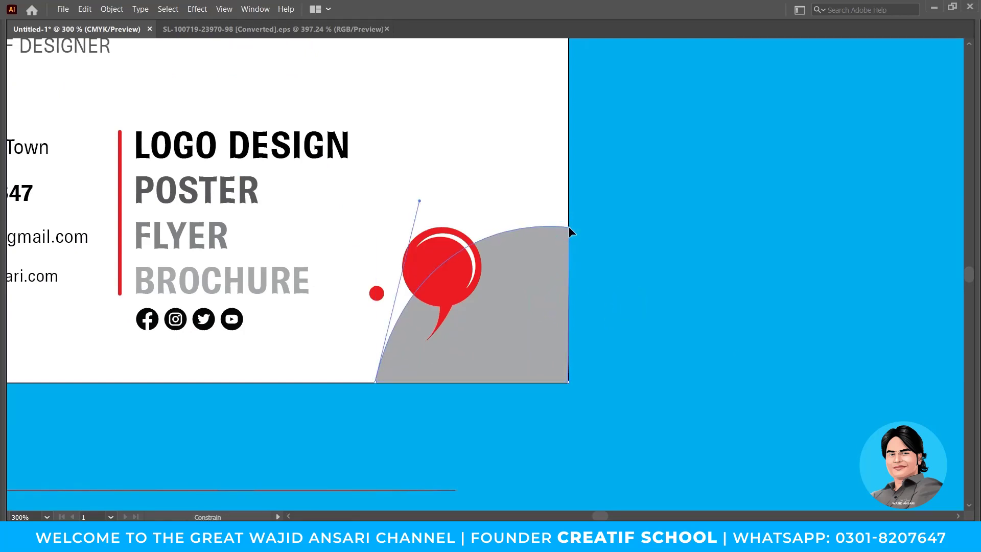
pyautogui.moveTo(568, 225); pyautogui.dragTo(568, 226)
pyautogui.click(607, 265)
pyautogui.moveTo(541, 315); pyautogui.dragTo(604, 338)
# Move the small red dot beside the bubble tail and bring it to the front.
pyautogui.press('v')
pyautogui.click(438, 316)
pyautogui.scroll(7, 441, 311)
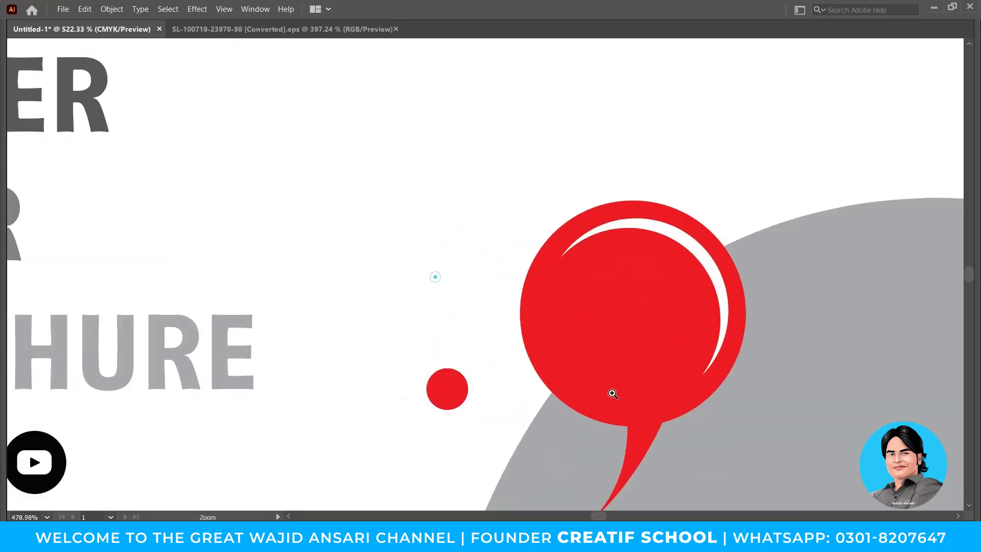
pyautogui.moveTo(500, 317); pyautogui.dragTo(495, 349)
pyautogui.hotkey('ctrl', 'shift', ']')
pyautogui.keyDown('ctrl'); pyautogui.keyDown('alt'); pyautogui.click(545, 233); pyautogui.keyUp('alt'); pyautogui.keyUp('ctrl')
pyautogui.scroll(-4, 545, 233)
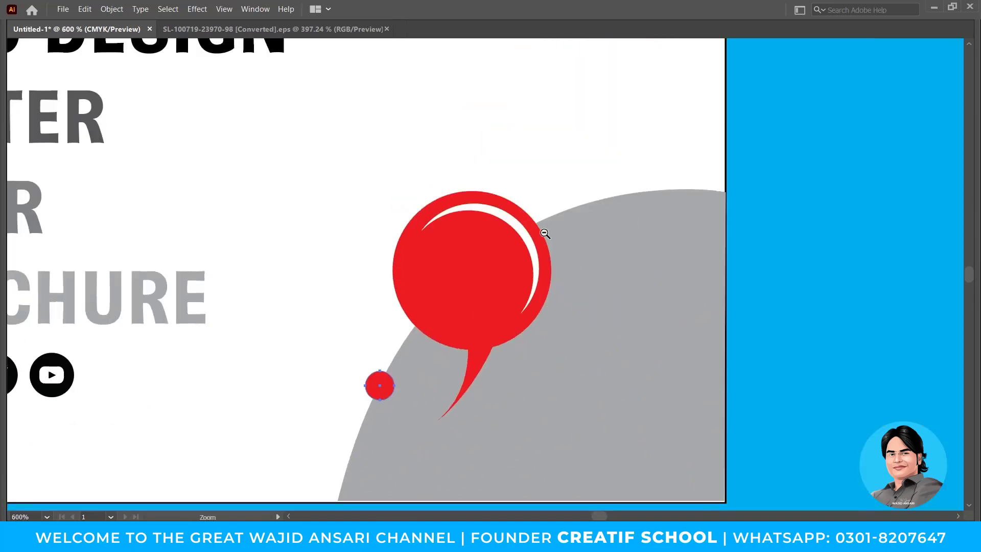
pyautogui.moveTo(411, 332); pyautogui.dragTo(584, 311)
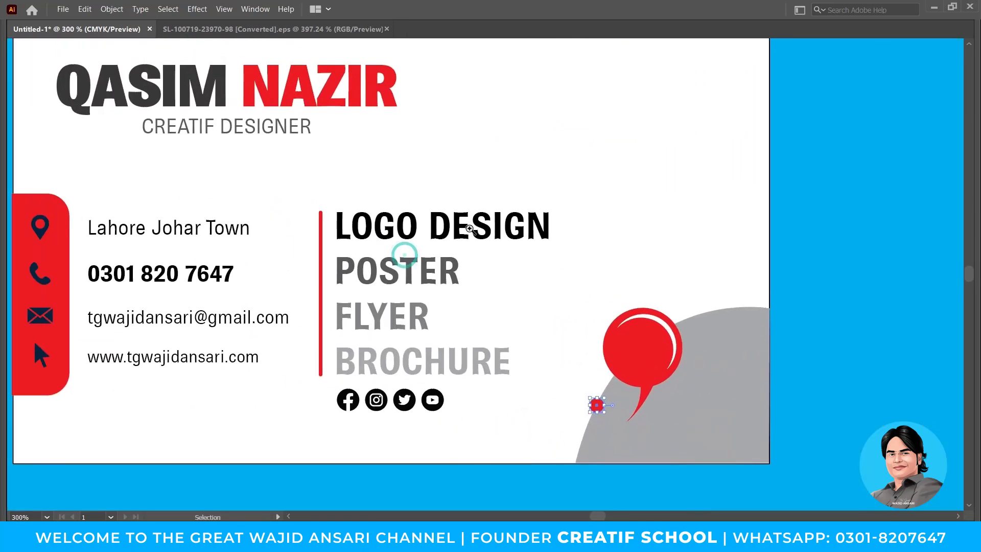
pyautogui.keyDown('ctrl'); pyautogui.keyDown('alt'); pyautogui.click(499, 221); pyautogui.keyUp('alt'); pyautogui.keyUp('ctrl')
pyautogui.moveTo(361, 260); pyautogui.dragTo(464, 363)
pyautogui.moveTo(593, 185); pyautogui.dragTo(551, 157)
pyautogui.click(393, 294)
pyautogui.keyDown('shift'); pyautogui.click(429, 277); pyautogui.keyUp('shift')
pyautogui.moveTo(429, 276); pyautogui.dragTo(654, 276)
pyautogui.moveTo(710, 302); pyautogui.dragTo(684, 253)
# Line CREATIF DESIGNER up under the name and resize it to fit the name's width.
pyautogui.scroll(-1, 729, 326)
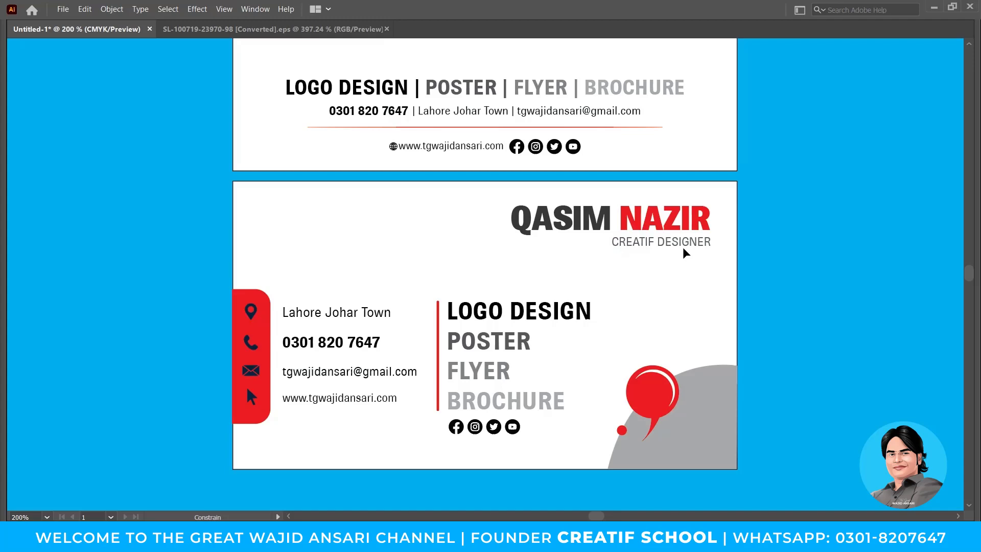
pyautogui.moveTo(800, 292); pyautogui.dragTo(839, 275)
pyautogui.moveTo(722, 225)
pyautogui.mouseDown()
pyautogui.moveTo(635, 225)
pyautogui.moveTo(722, 228)
pyautogui.mouseUp()
pyautogui.press('v')
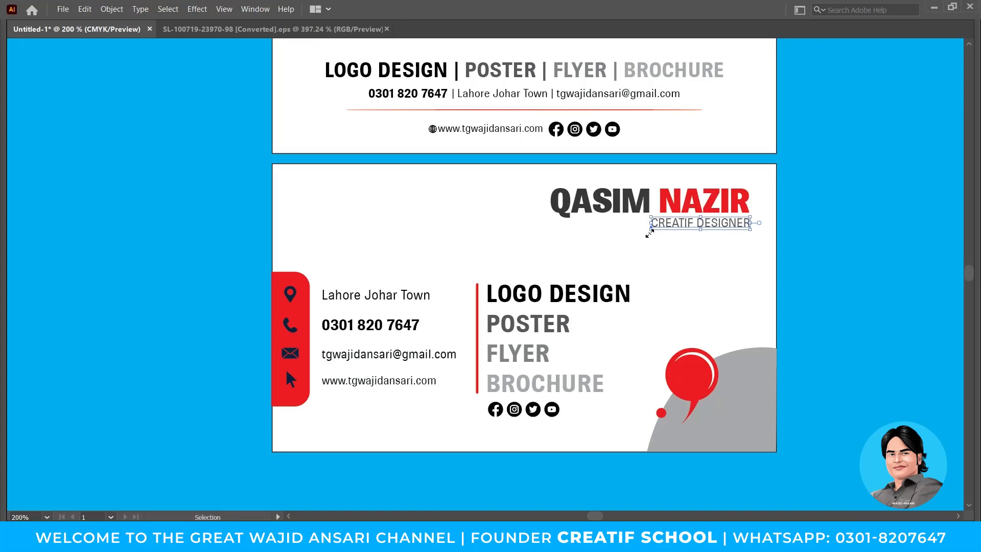
pyautogui.moveTo(652, 230); pyautogui.dragTo(660, 229)
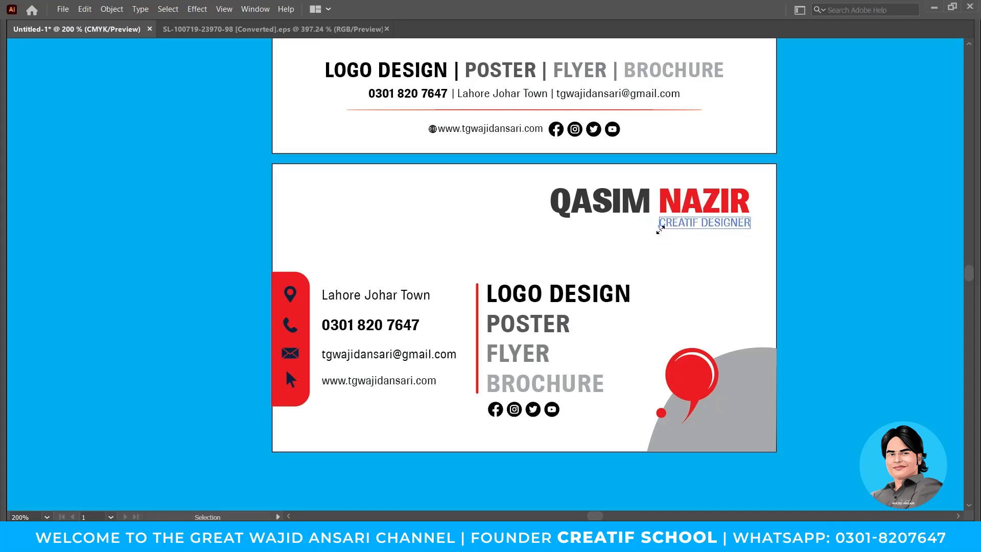
# Enlarge the name and title together slightly and nudge them down into place.
pyautogui.press('Tab')
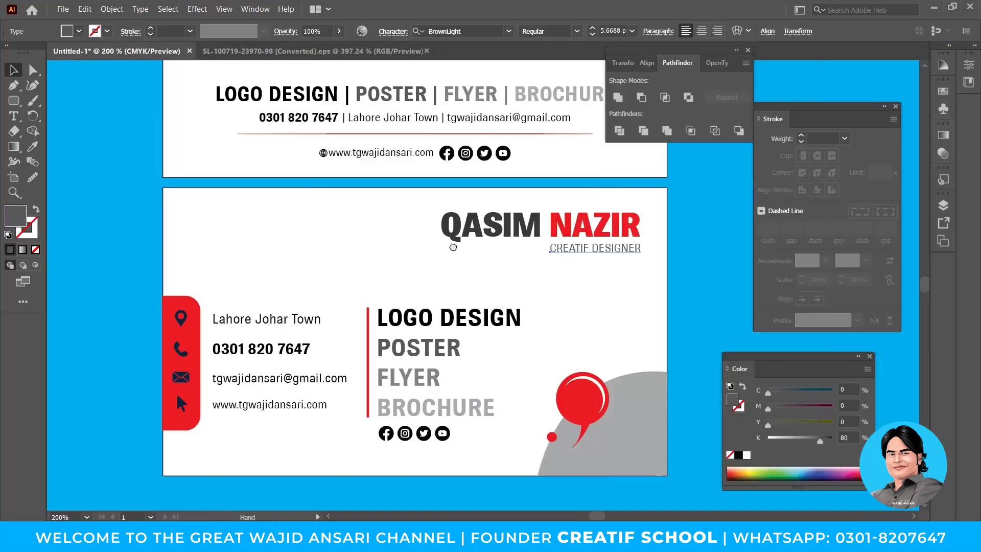
pyautogui.moveTo(561, 298); pyautogui.dragTo(610, 297)
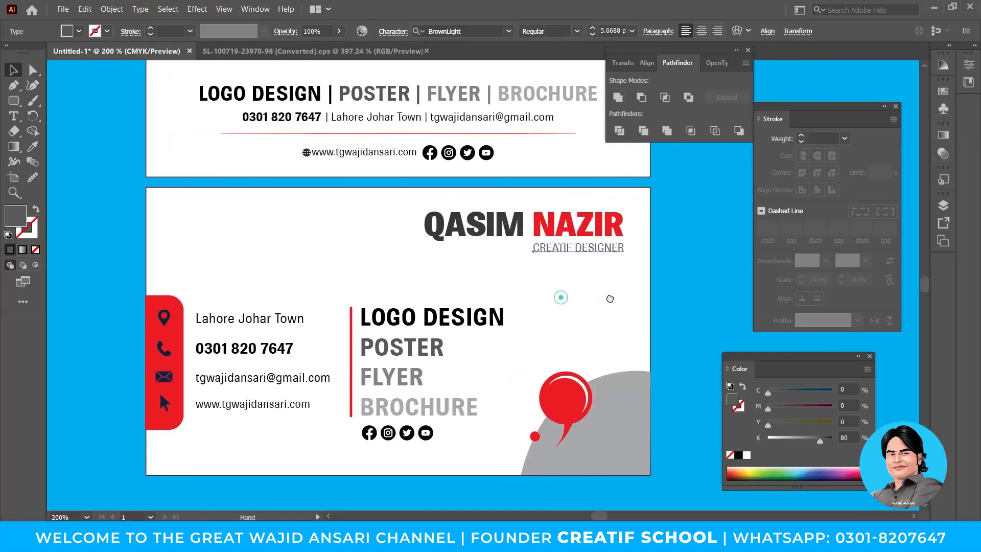
pyautogui.keyDown('shift'); pyautogui.click(596, 223); pyautogui.keyUp('shift')
pyautogui.moveTo(423, 254); pyautogui.dragTo(420, 255)
pyautogui.moveTo(592, 224); pyautogui.dragTo(592, 226)
pyautogui.click(715, 306)
pyautogui.moveTo(593, 355); pyautogui.dragTo(679, 325)
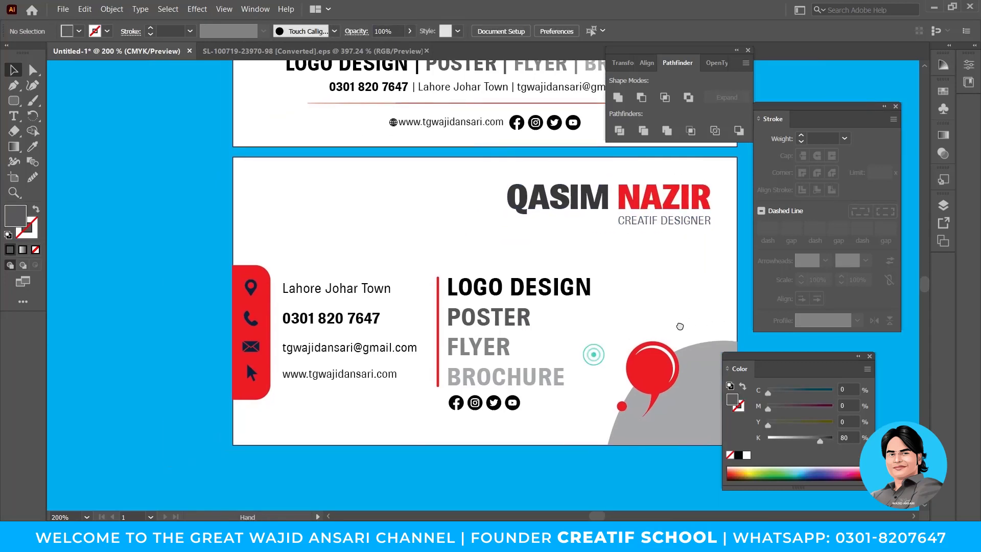
# Recolour the four contact icons inside their group from navy to white with the Eyedropper.
pyautogui.doubleClick(252, 322)
pyautogui.moveTo(260, 390); pyautogui.dragTo(261, 392)
pyautogui.press('i')
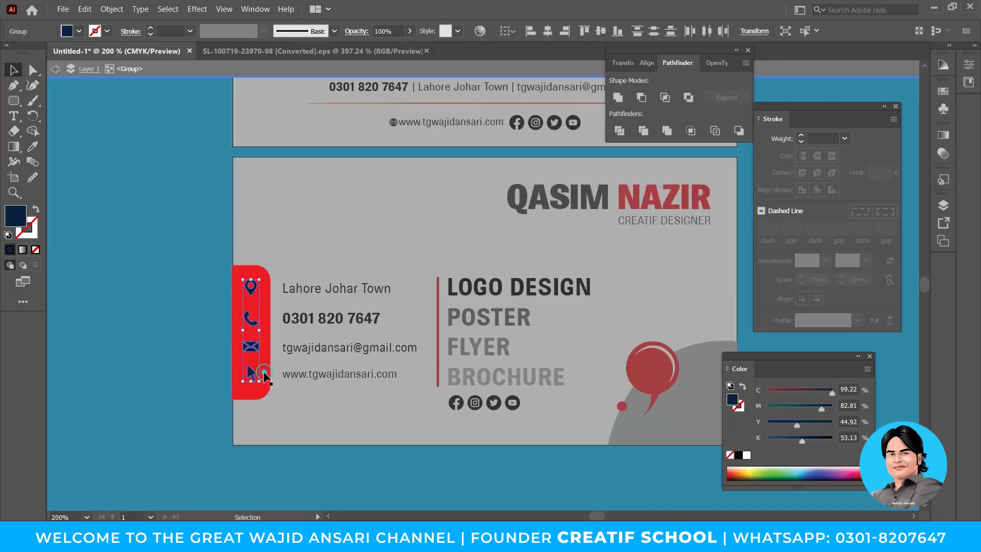
pyautogui.click(297, 265)
pyautogui.press('v')
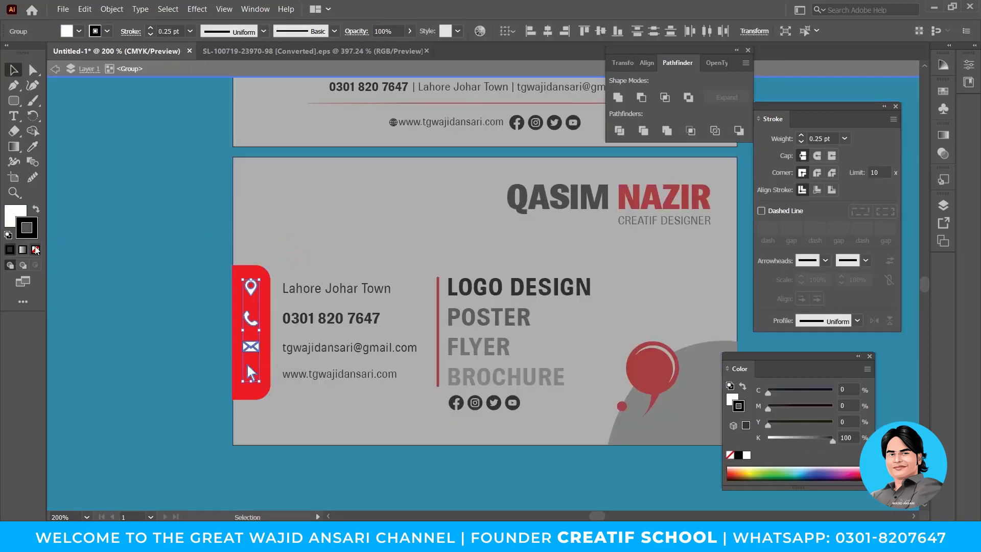
pyautogui.doubleClick(123, 231)
pyautogui.moveTo(582, 317); pyautogui.dragTo(596, 321)
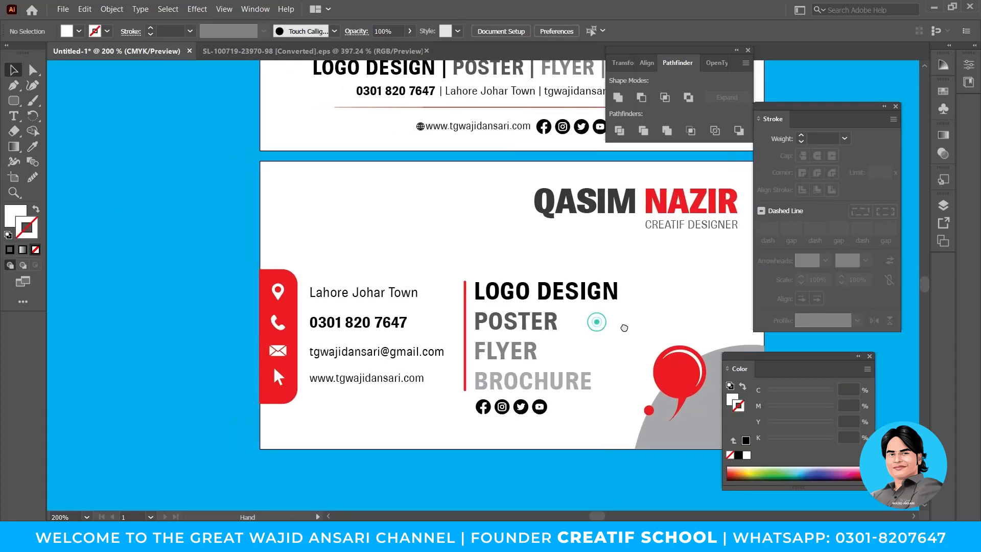
pyautogui.press('Tab')
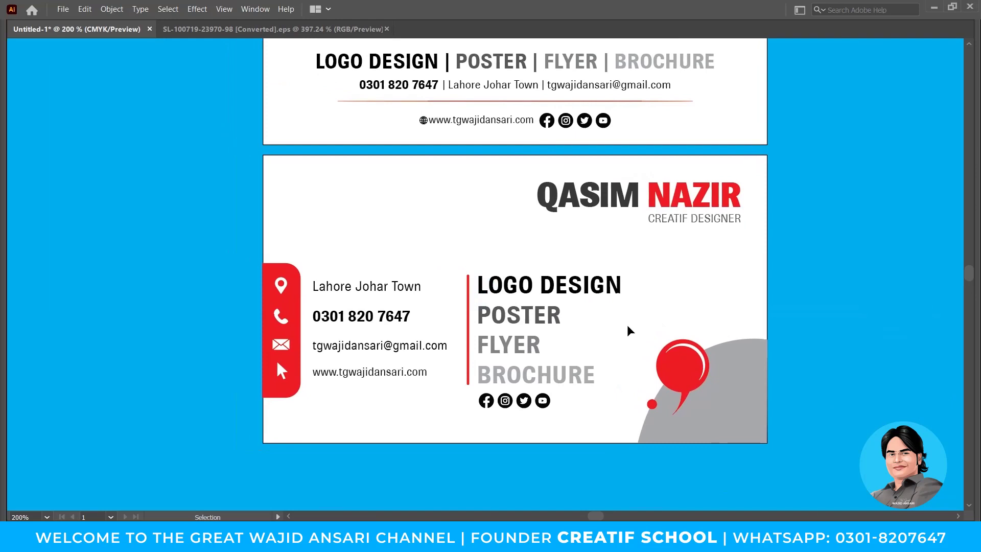
pyautogui.moveTo(627, 330); pyautogui.dragTo(615, 331)
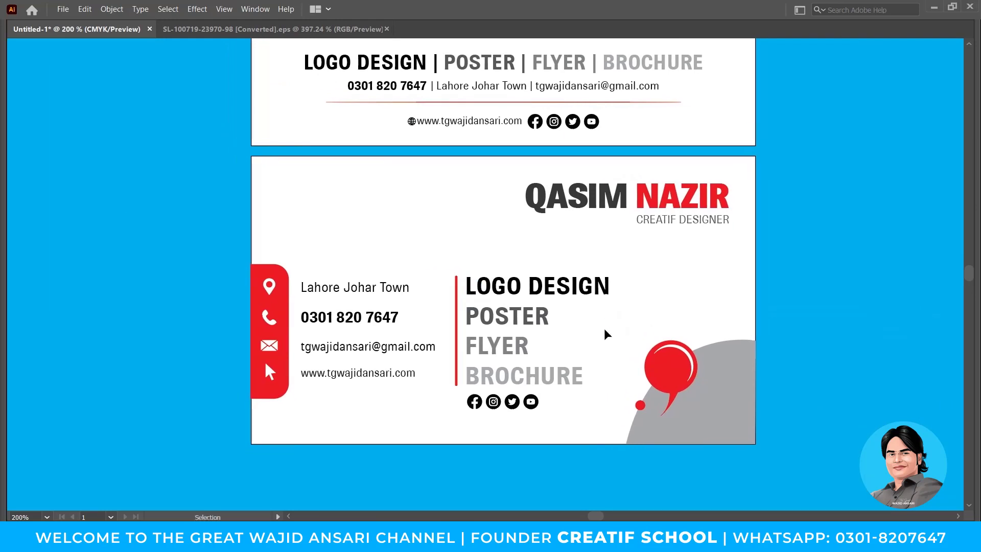
# Delete the stray URL copy below the artboards and zoom in on the small red dot.
pyautogui.scroll(-1, 564, 280)
pyautogui.moveTo(567, 302)
pyautogui.mouseDown()
pyautogui.moveTo(558, 337)
pyautogui.moveTo(569, 302)
pyautogui.mouseUp()
pyautogui.press('Delete')
pyautogui.moveTo(540, 134); pyautogui.dragTo(530, 233)
pyautogui.moveTo(532, 275); pyautogui.dragTo(522, 220)
pyautogui.click(533, 311)
pyautogui.click(533, 311)
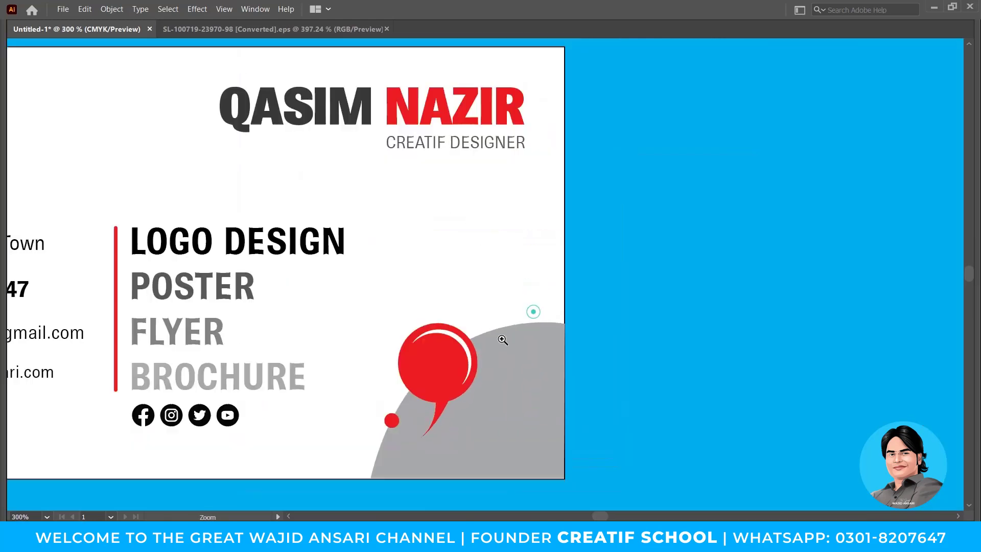
pyautogui.moveTo(502, 340); pyautogui.dragTo(526, 312)
pyautogui.moveTo(417, 342); pyautogui.dragTo(503, 373)
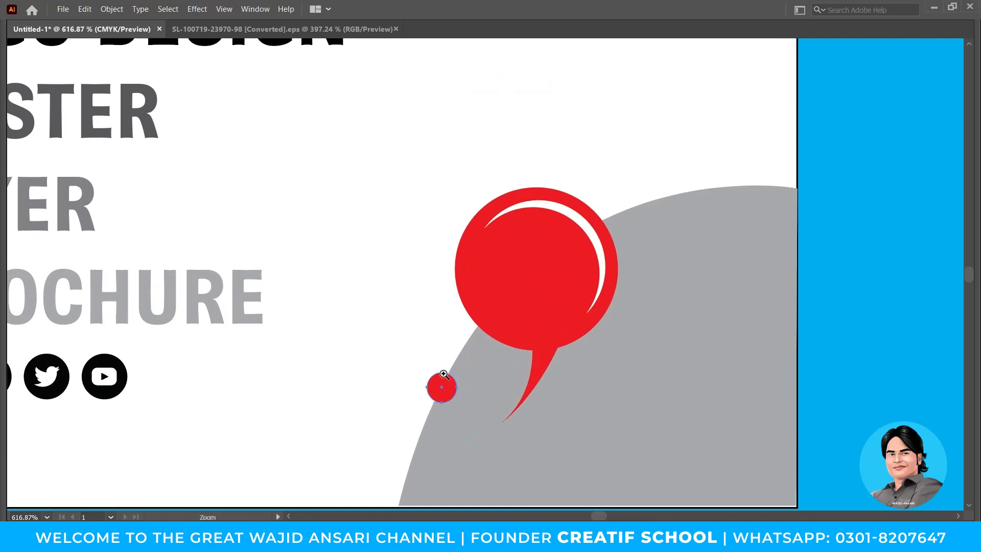
pyautogui.moveTo(420, 363); pyautogui.dragTo(483, 417)
pyautogui.moveTo(561, 303); pyautogui.dragTo(606, 321)
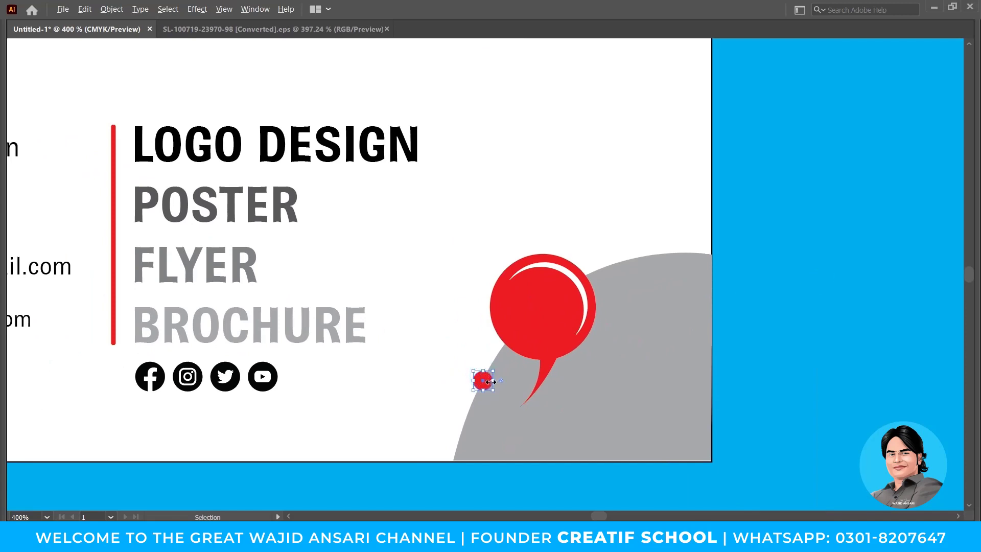
pyautogui.moveTo(478, 364); pyautogui.dragTo(514, 394)
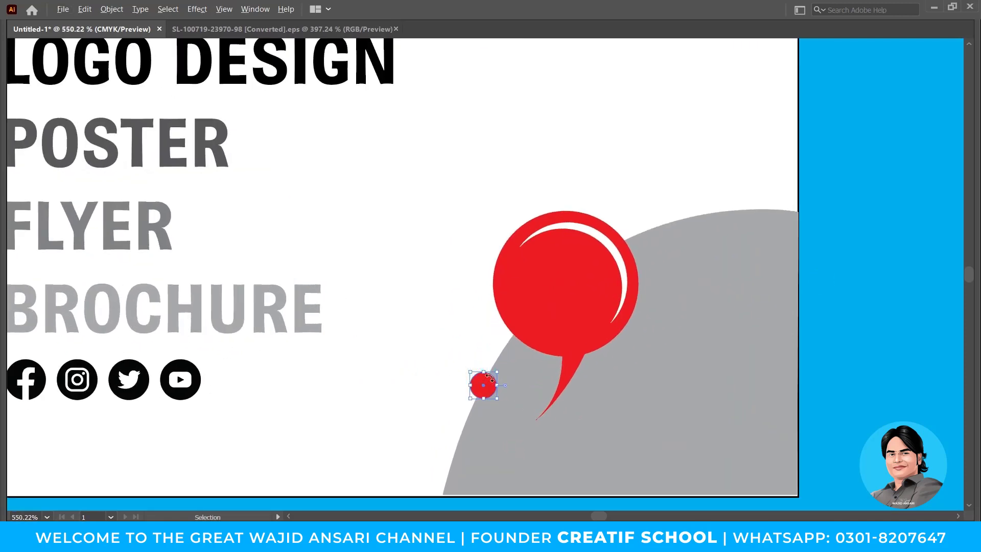
pyautogui.moveTo(466, 357); pyautogui.dragTo(467, 366)
# Copy the red dot onto the grey arc's top edge, shrink it, make it black, and add a second dot.
pyautogui.moveTo(506, 406); pyautogui.dragTo(823, 107)
pyautogui.hotkey('ctrl', '-')
pyautogui.hotkey('ctrl', '-')
pyautogui.hotkey('ctrl', '-')
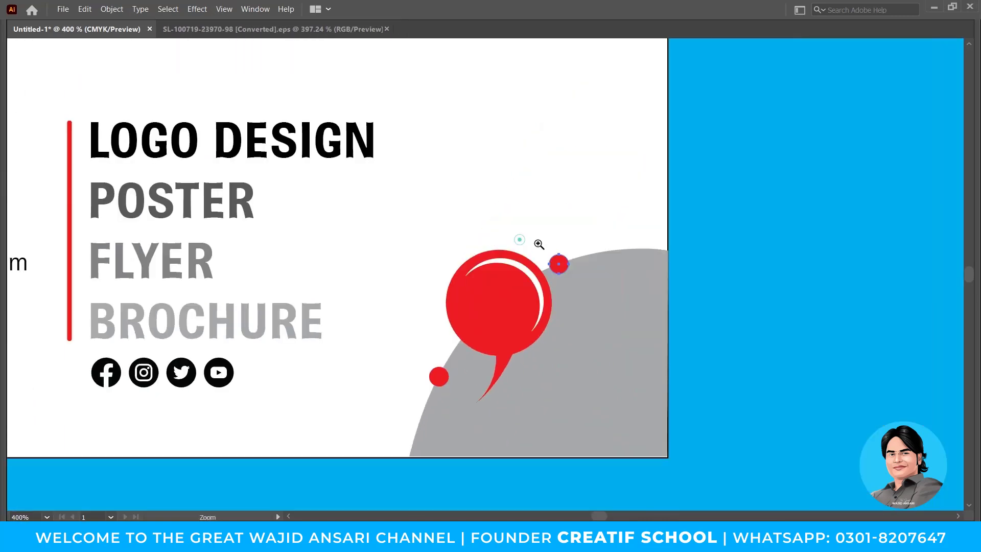
pyautogui.moveTo(569, 254); pyautogui.dragTo(565, 259)
pyautogui.click(356, 139)
pyautogui.scroll(5, 507, 234)
pyautogui.moveTo(757, 400); pyautogui.dragTo(536, 256)
pyautogui.scroll(2, 480, 271)
pyautogui.scroll(-4, 542, 268)
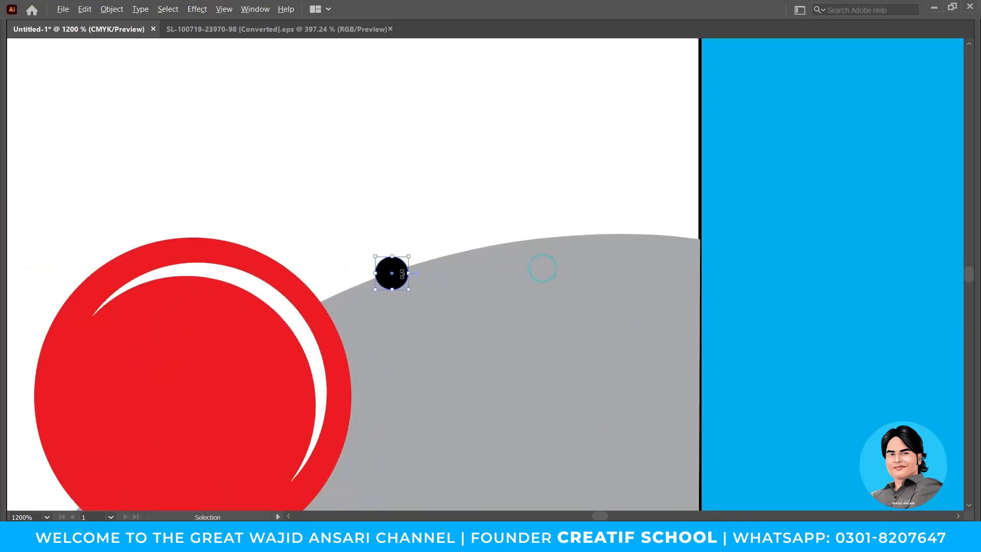
pyautogui.moveTo(403, 276); pyautogui.dragTo(442, 260)
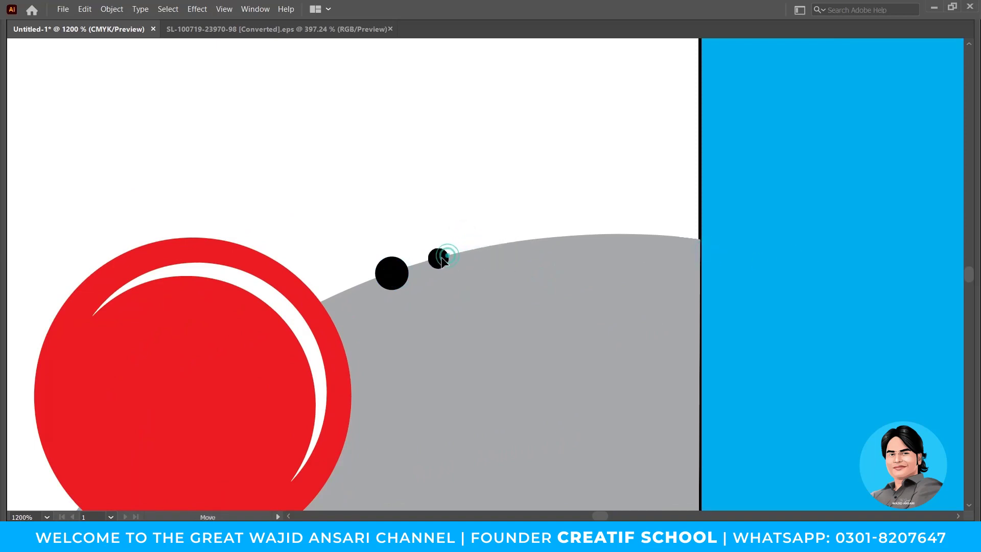